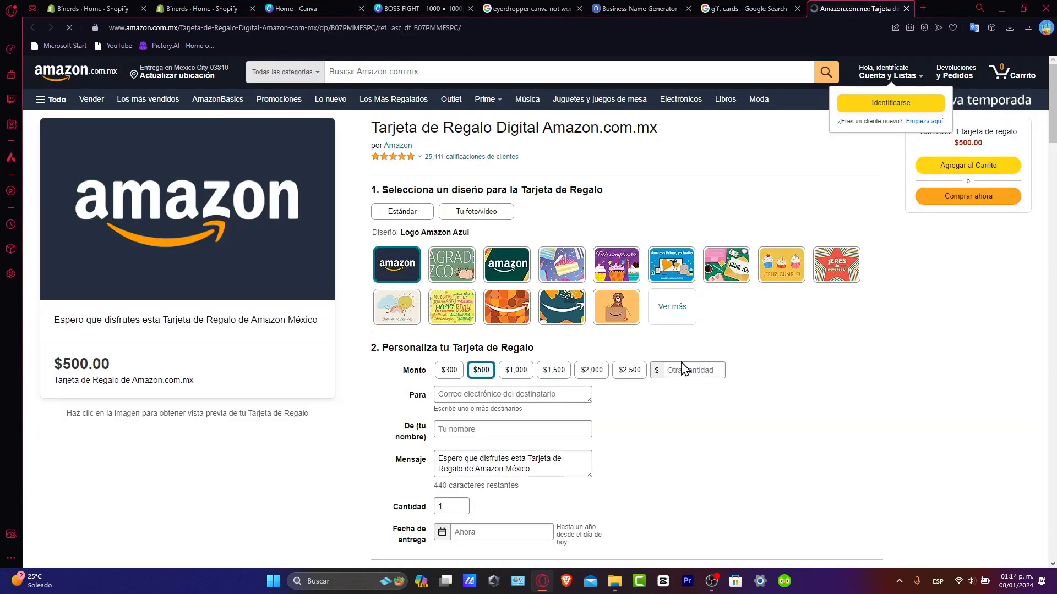
- Try the Amazon gift card designs, settling on Orange Logo for the $500 card
left_click(452, 264)
left_click(506, 264)
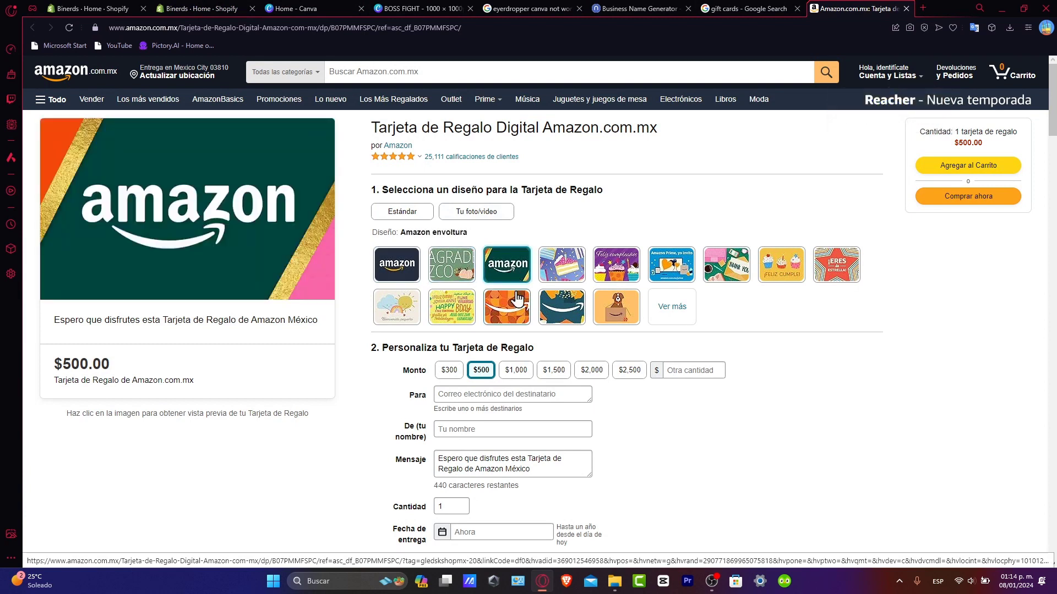
left_click(518, 301)
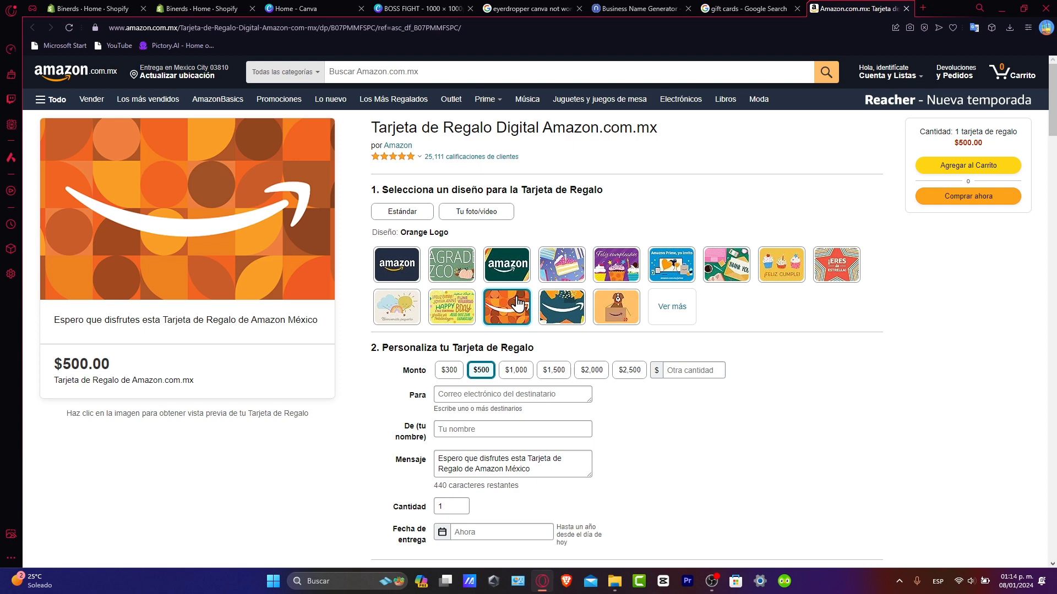
- Switch to the Shopify admin and scroll through the Home page's setup guide
left_click(193, 6)
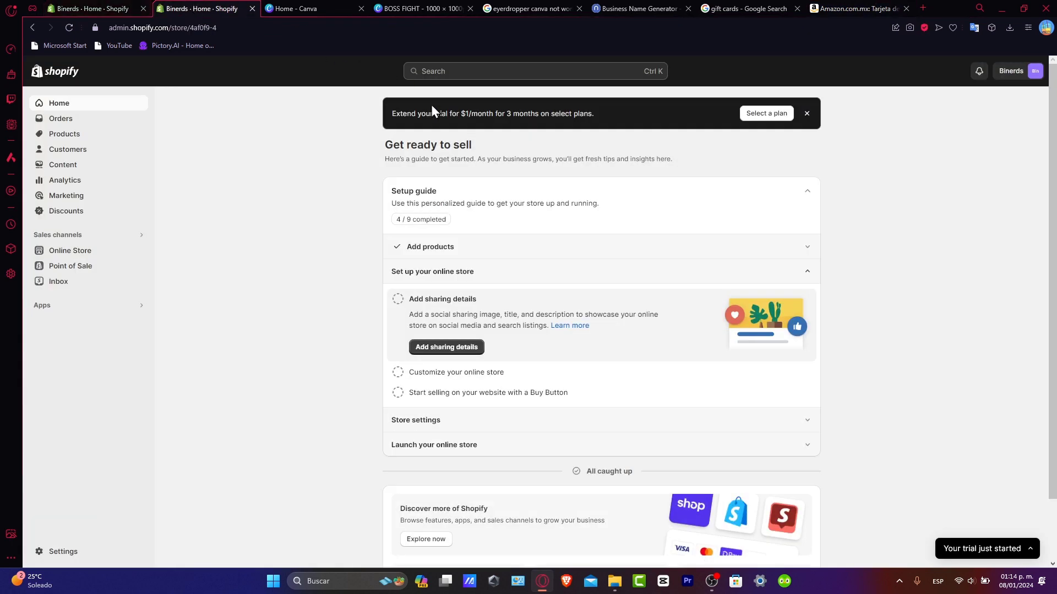
scroll(764, 367, "down", 3)
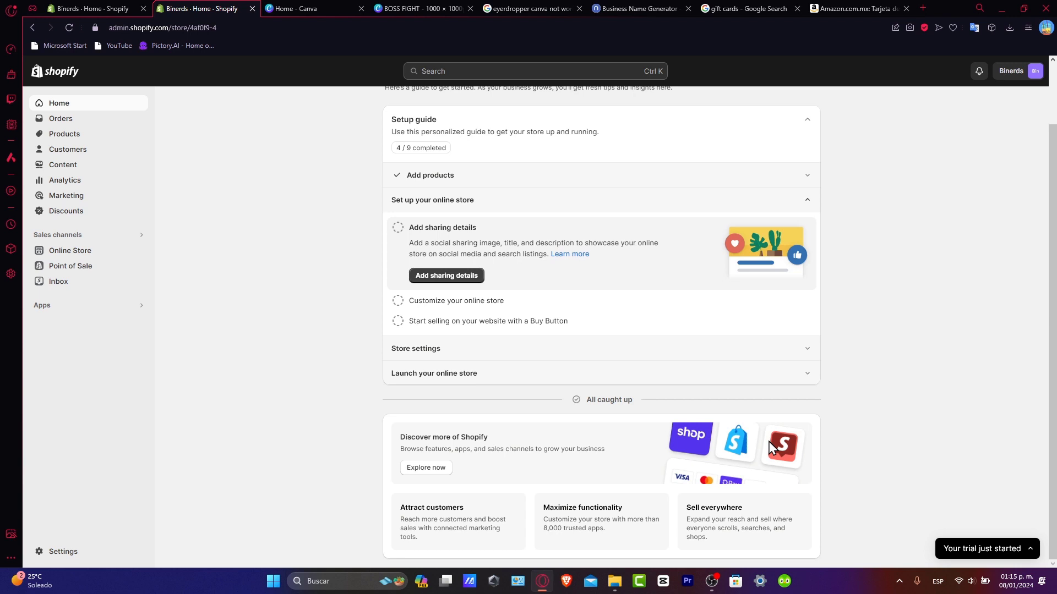
scroll(793, 346, "up", 1)
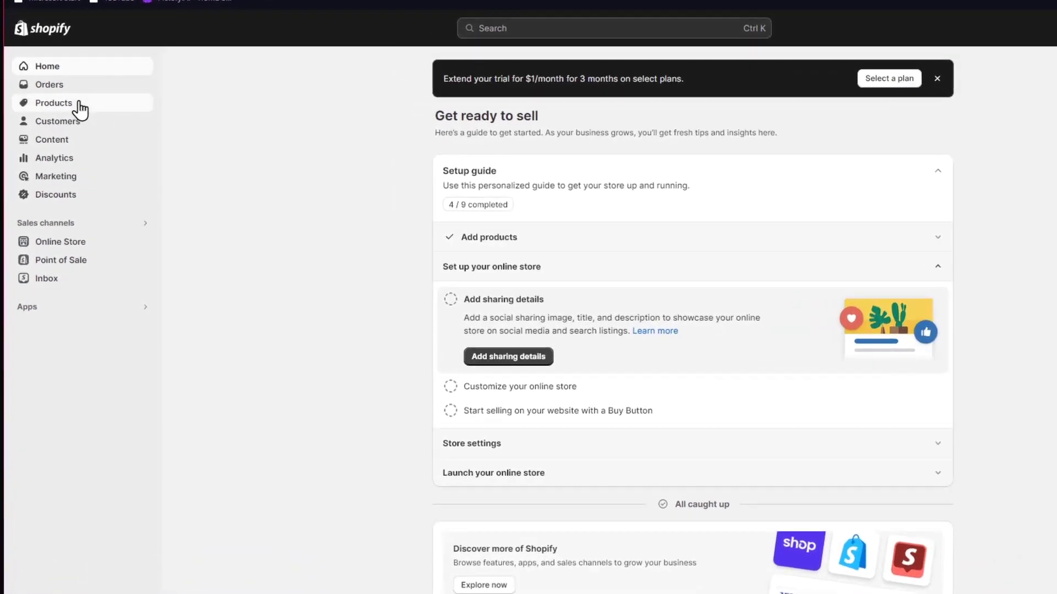
- Browse Products, Online Store and Home in the sidebar, ending on the Products list
left_click(81, 108)
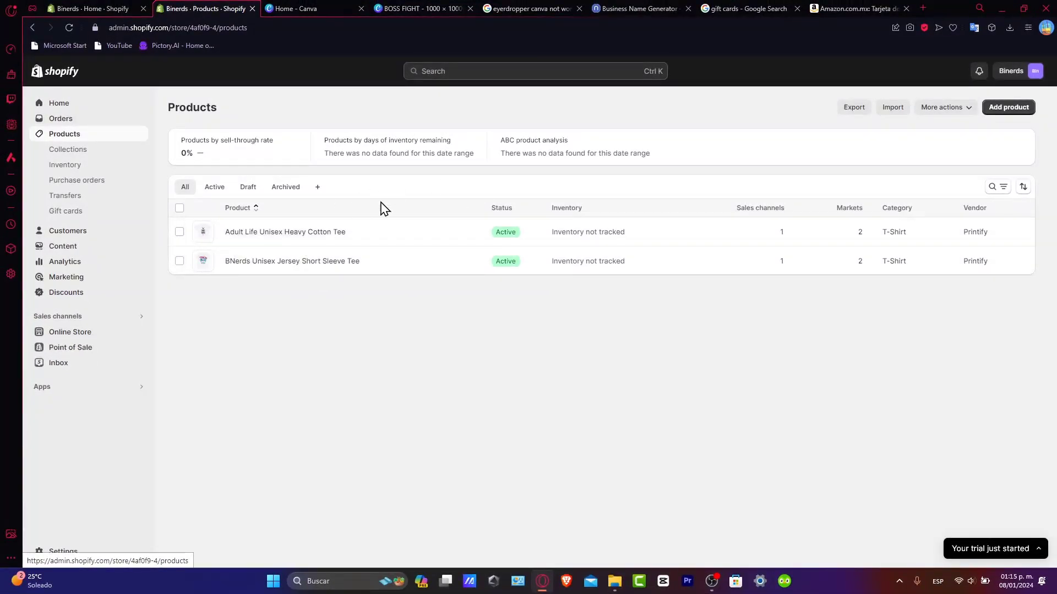
left_click(70, 334)
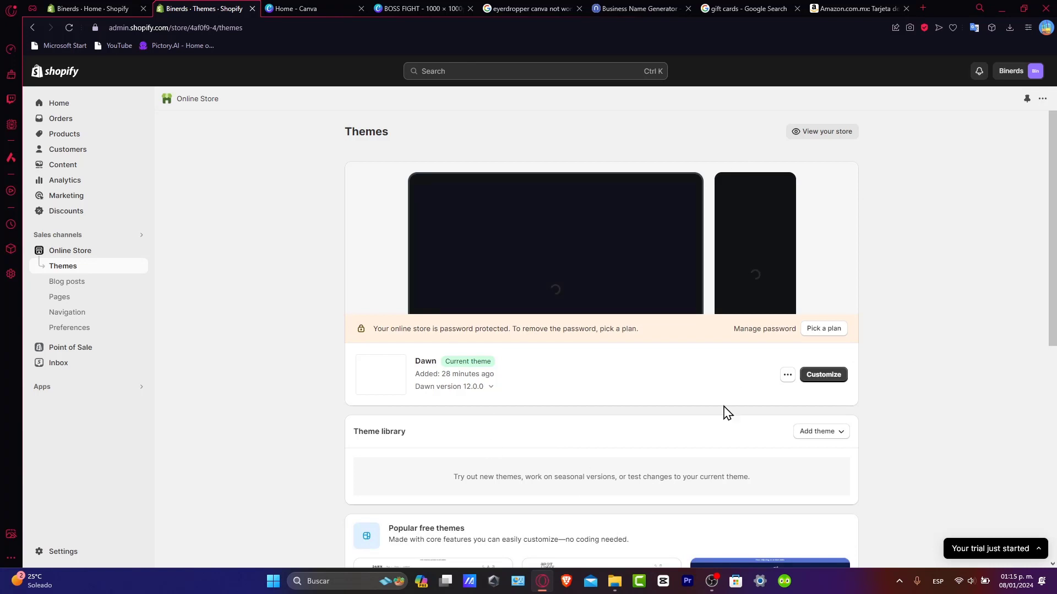
left_click(65, 134)
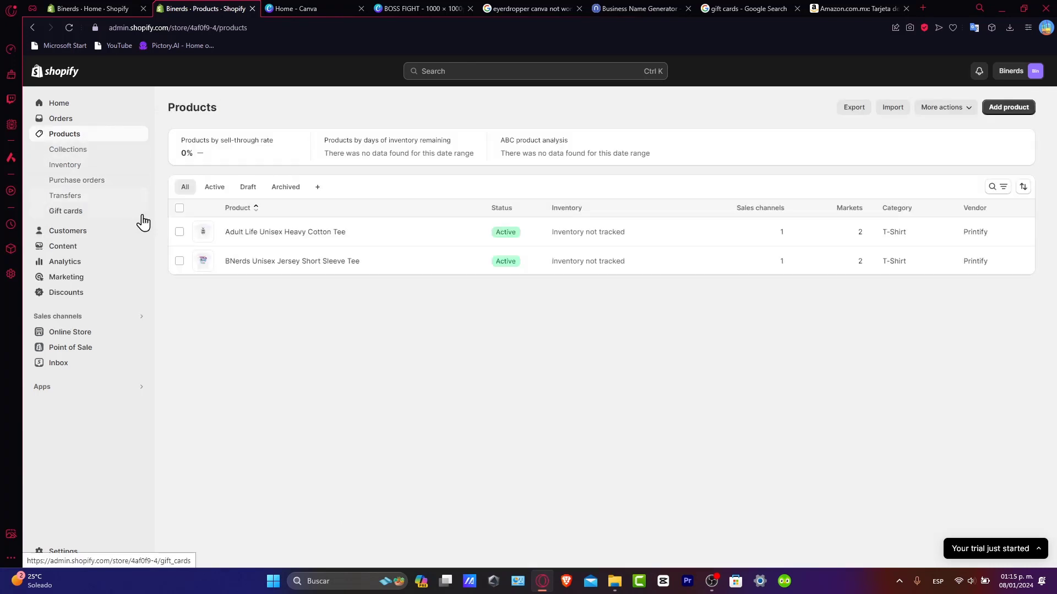
left_click(83, 104)
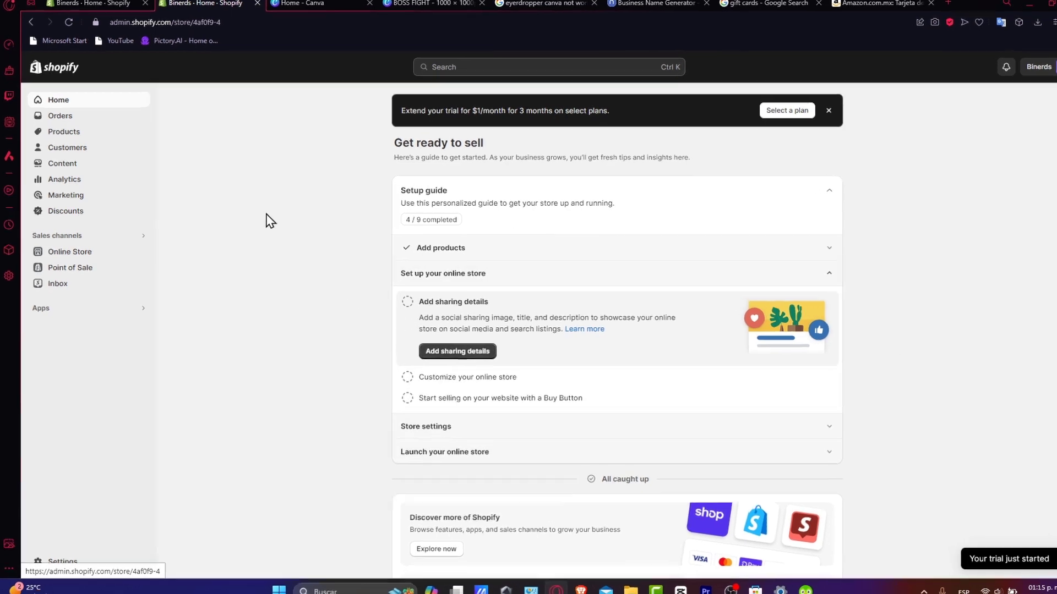
left_click(121, 103)
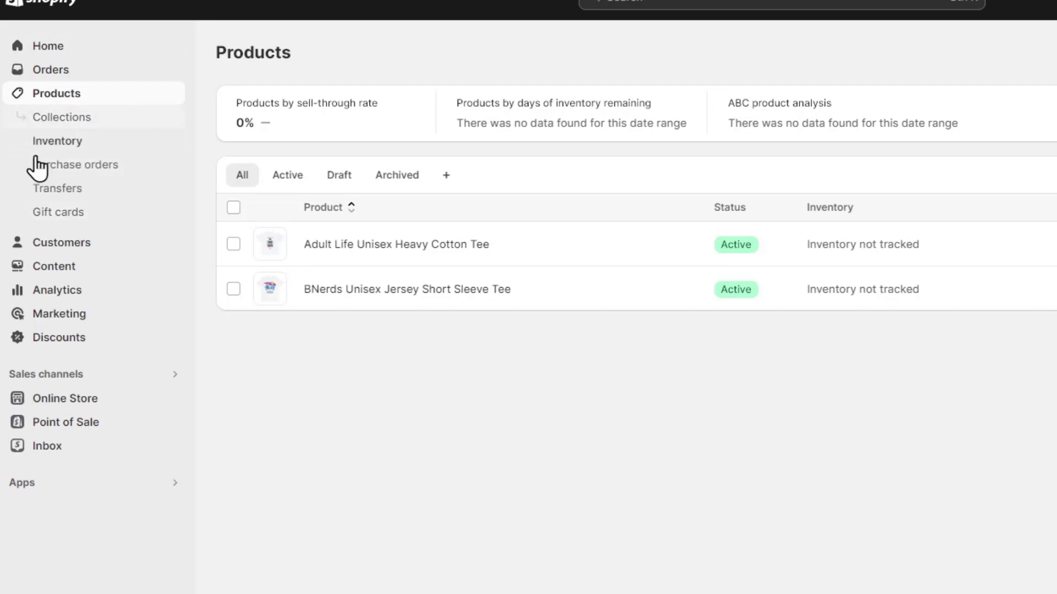
- Go to Gift cards and start a new gift card form
left_click(72, 217)
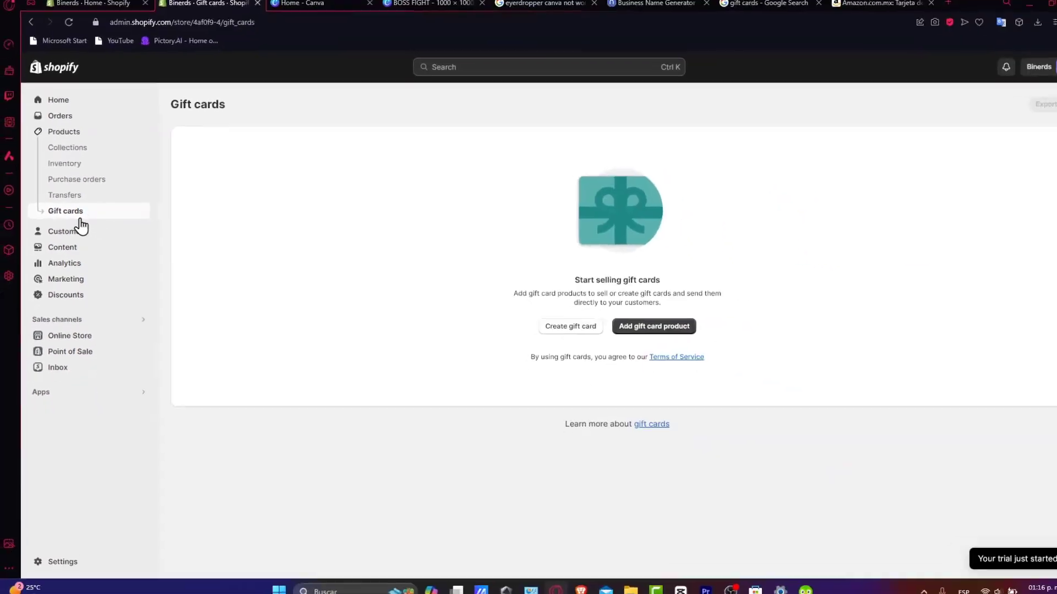
left_click_drag(580, 278, 644, 279)
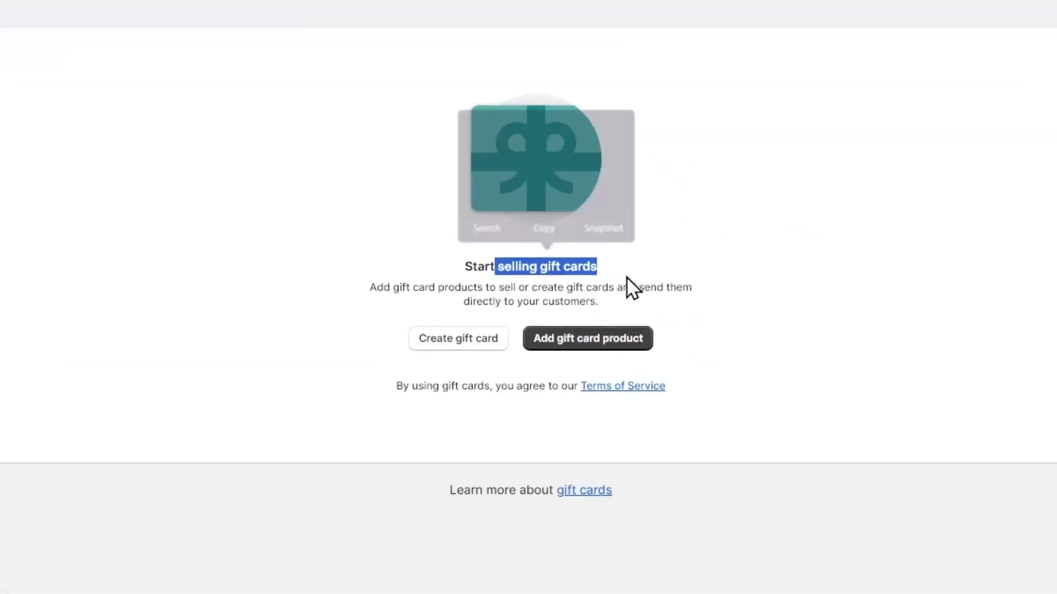
left_click(691, 238)
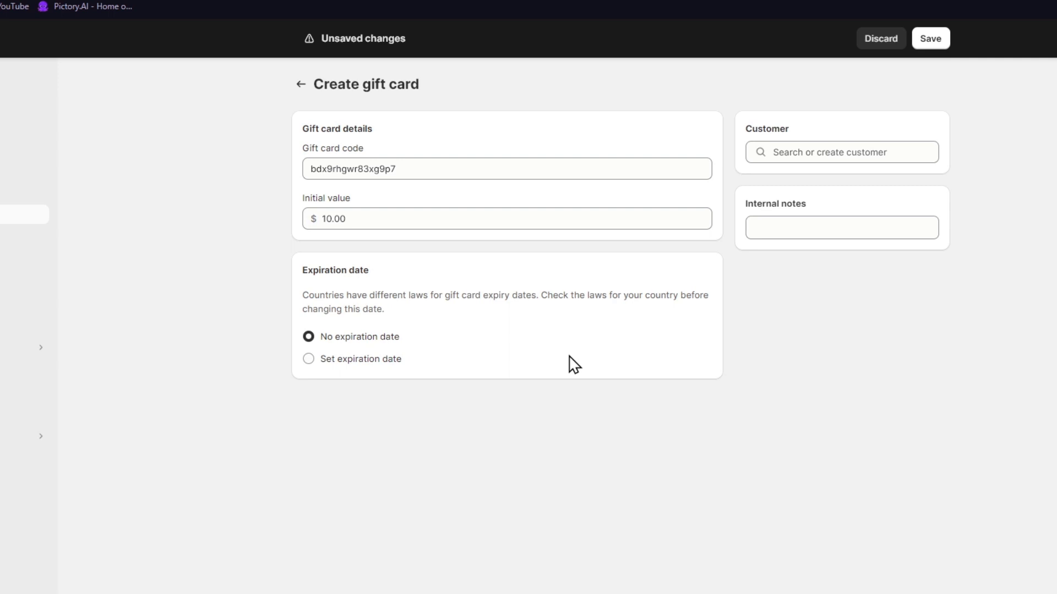
double_click(408, 170)
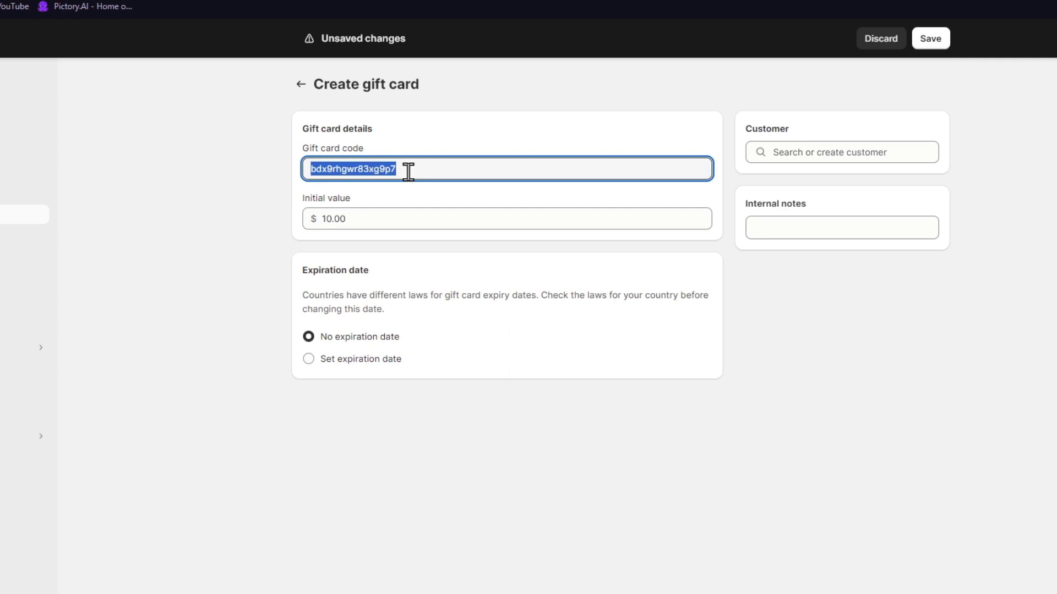
type("ne")
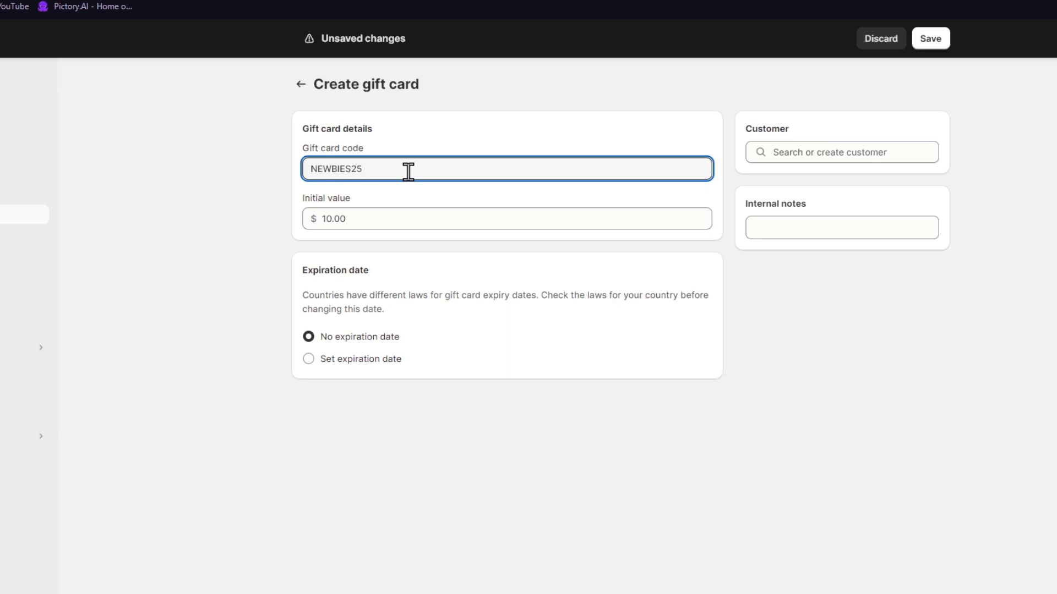
left_click(457, 219)
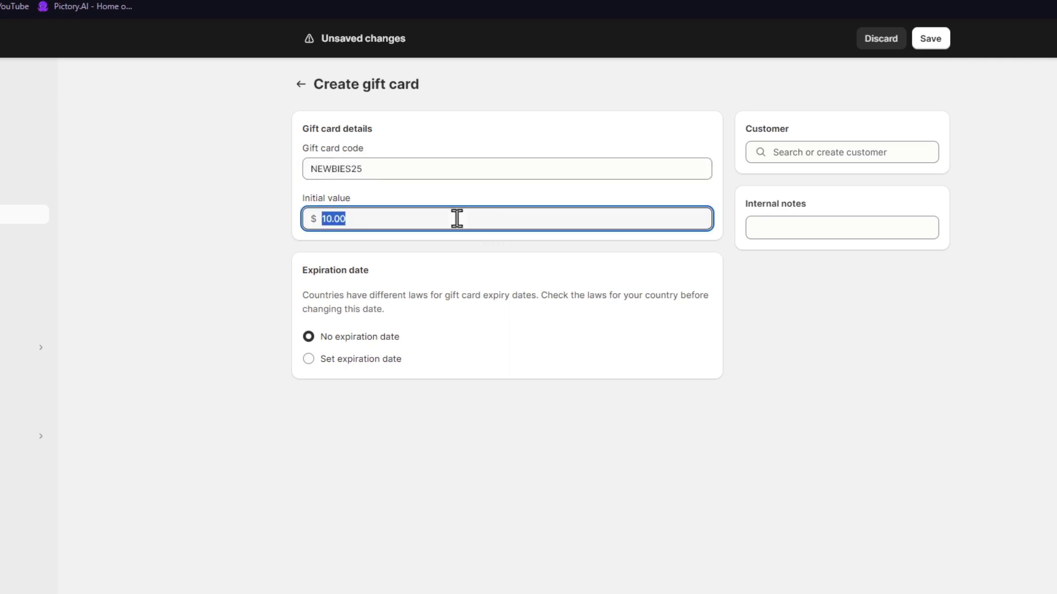
left_click(373, 168)
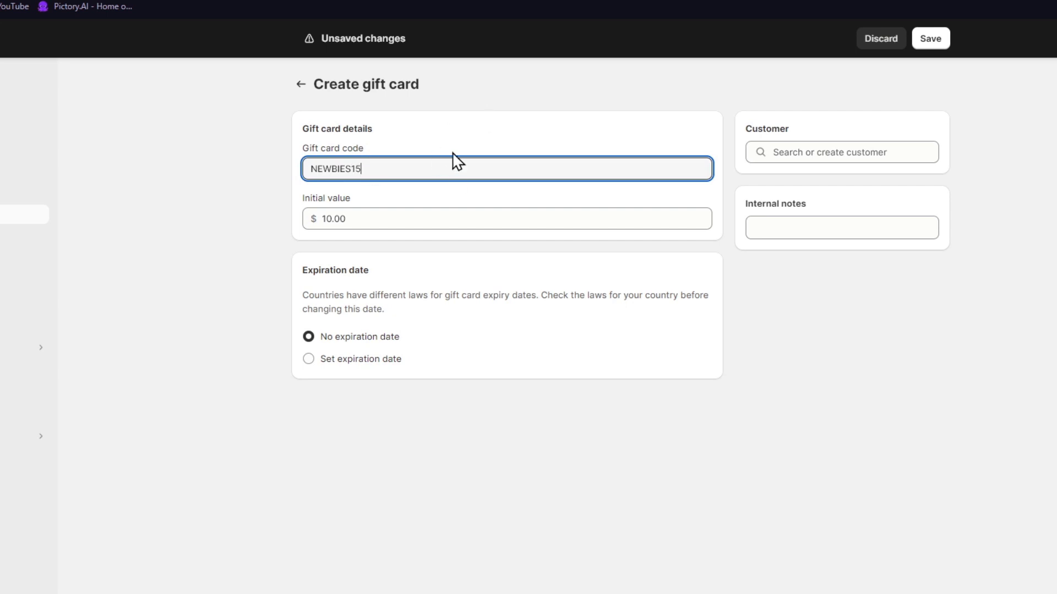
- Set the gift card's initial value to $15.00
left_click(351, 218)
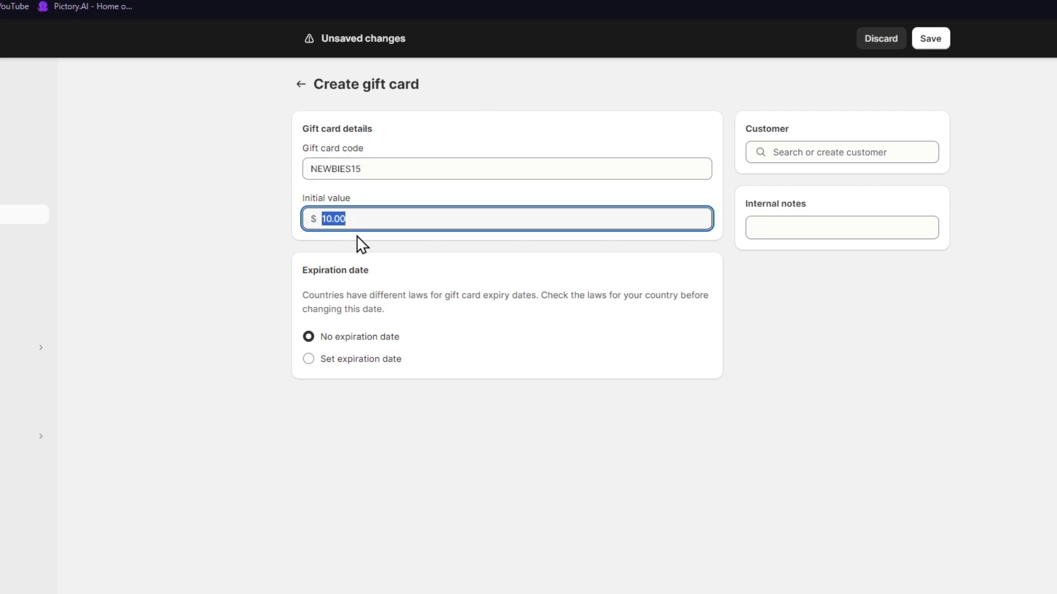
type("15")
left_click(440, 422)
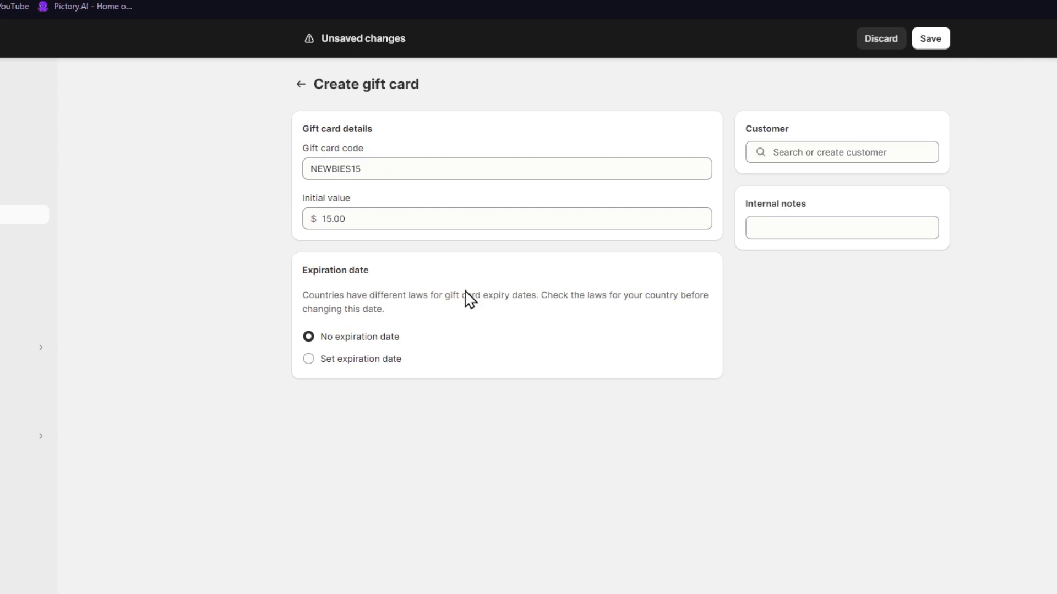
left_click_drag(466, 295, 721, 309)
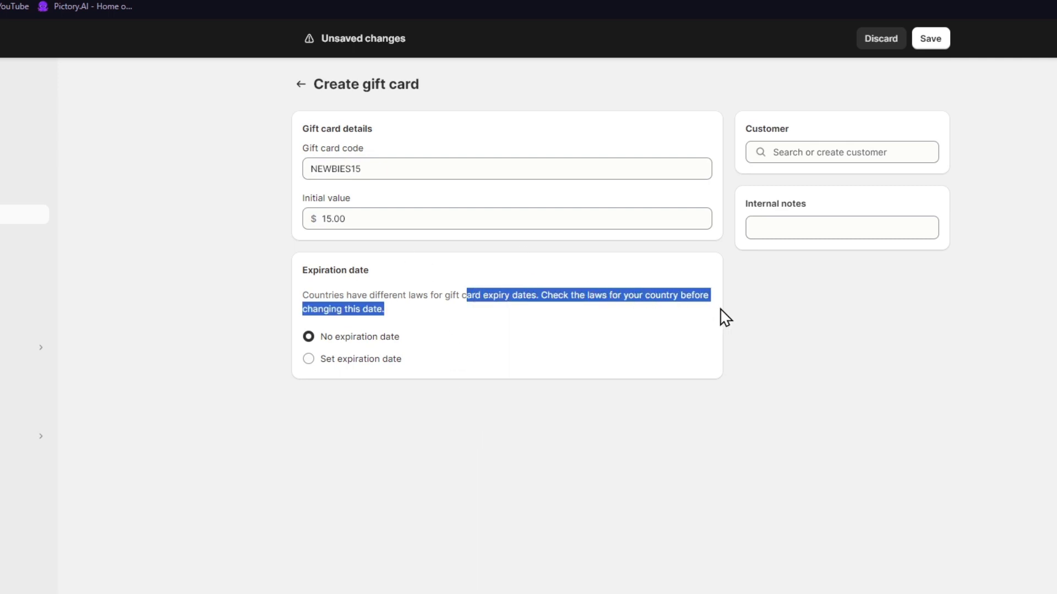
left_click(640, 413)
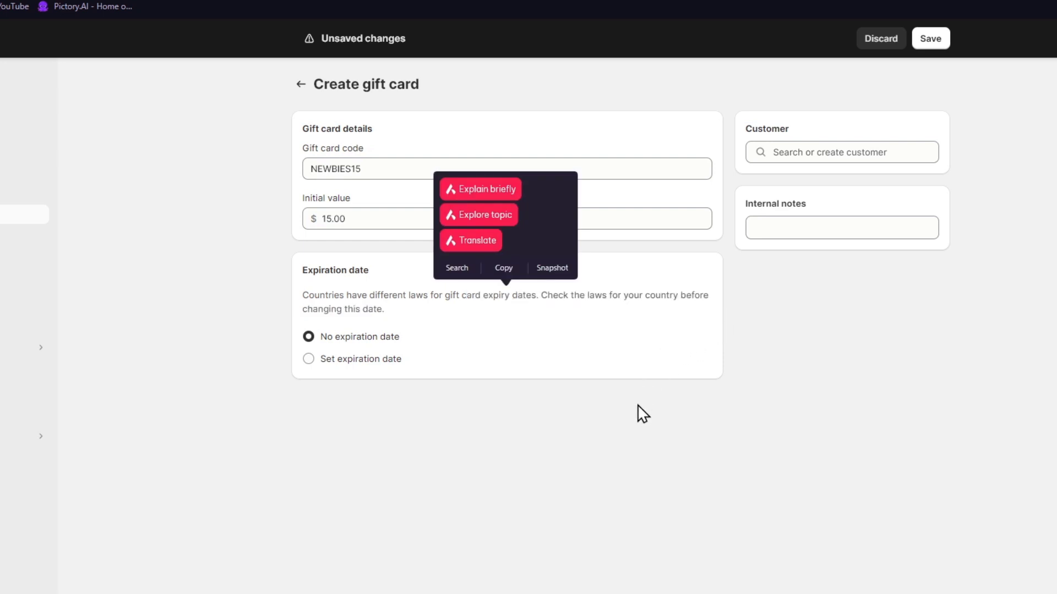
- Give the gift card an expiration date of 01/03/2024
left_click(350, 364)
left_click(399, 415)
type("01/0/2024")
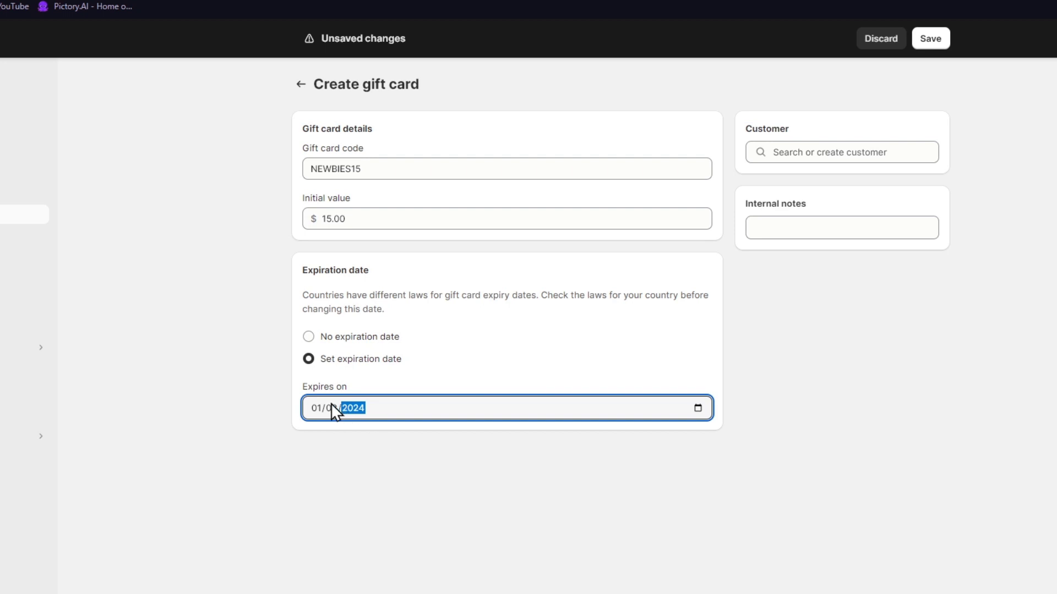
type("3")
left_click(555, 452)
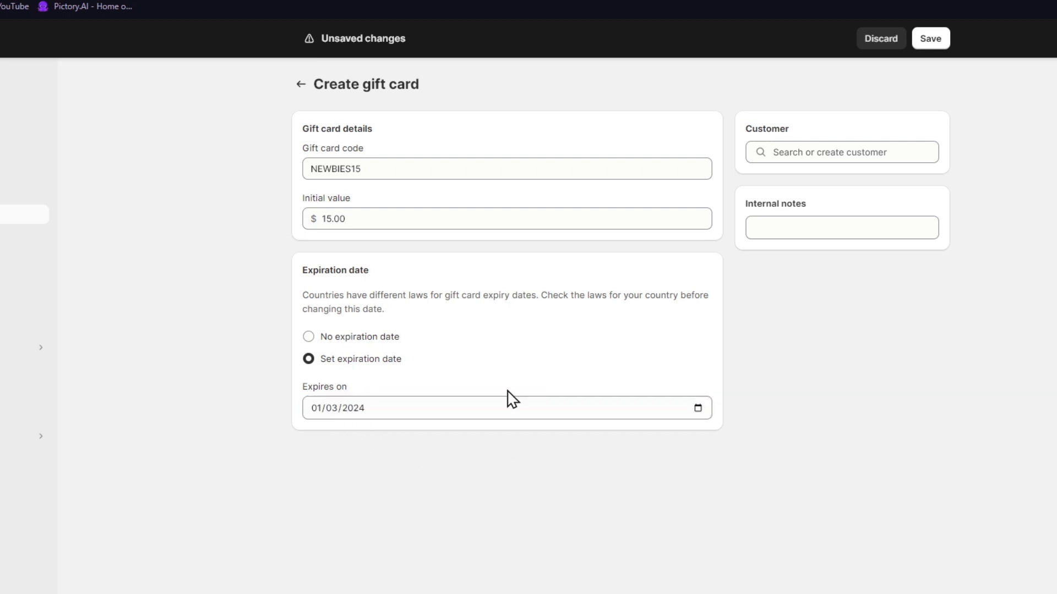
- Leave the customer and internal notes empty and save the gift card
left_click(837, 152)
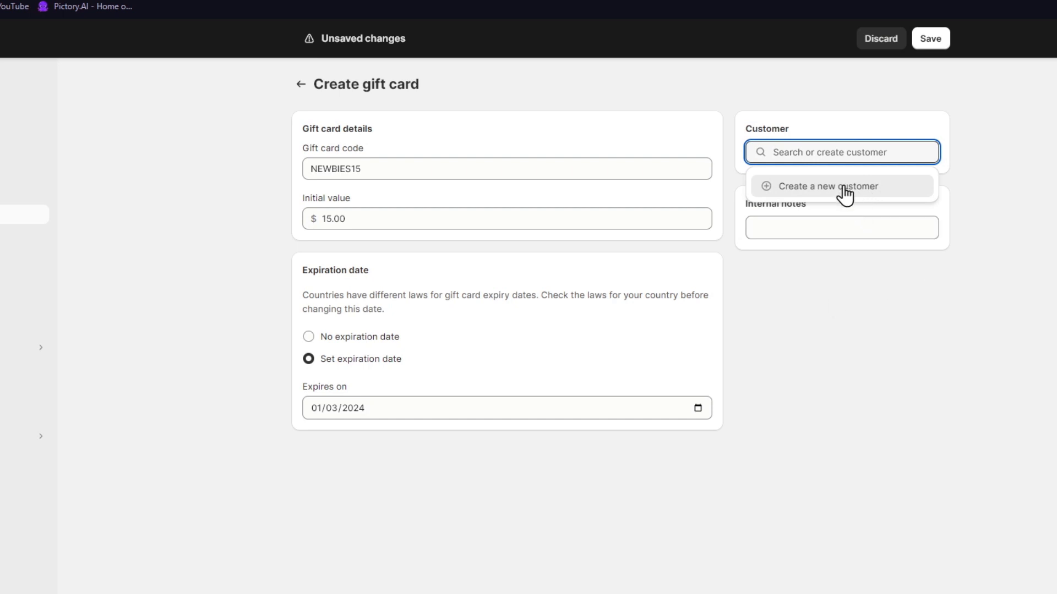
left_click(861, 229)
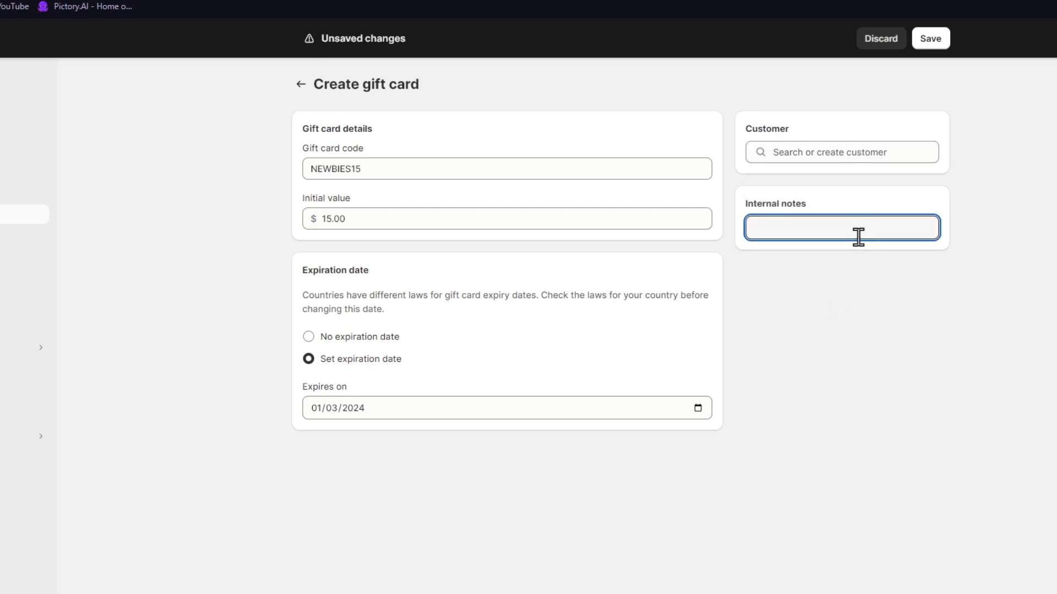
key("Return")
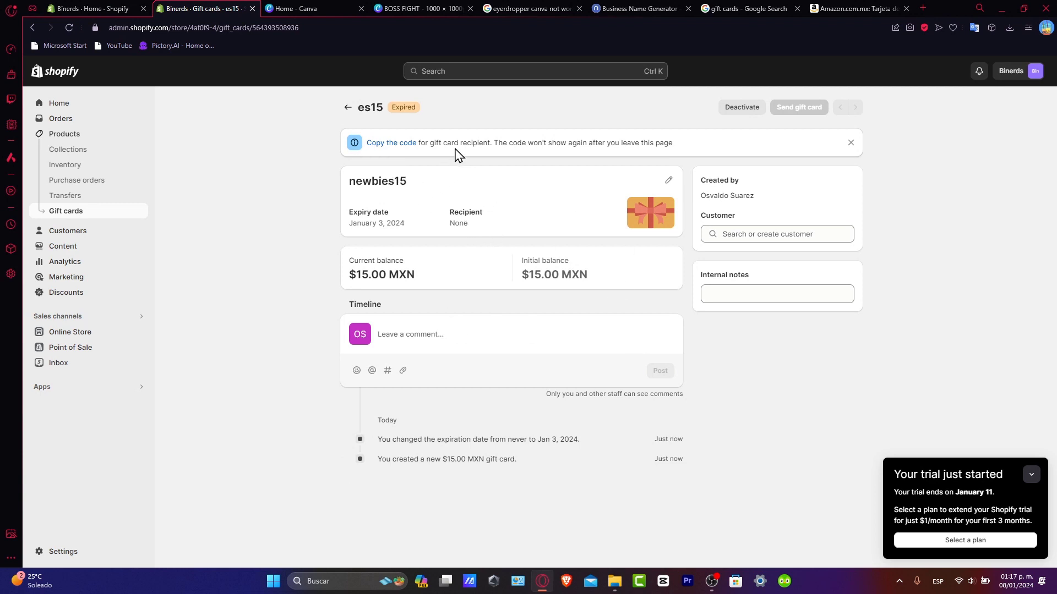
- Review the newbies15 card, opening and cancelling the expiry editor without changes
left_click_drag(502, 143, 685, 149)
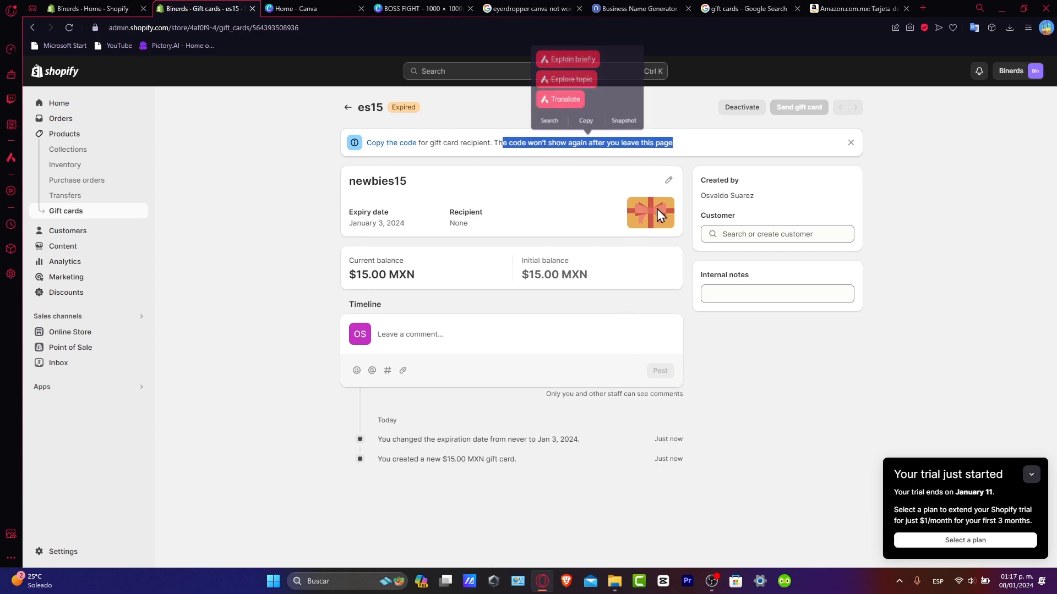
left_click(668, 181)
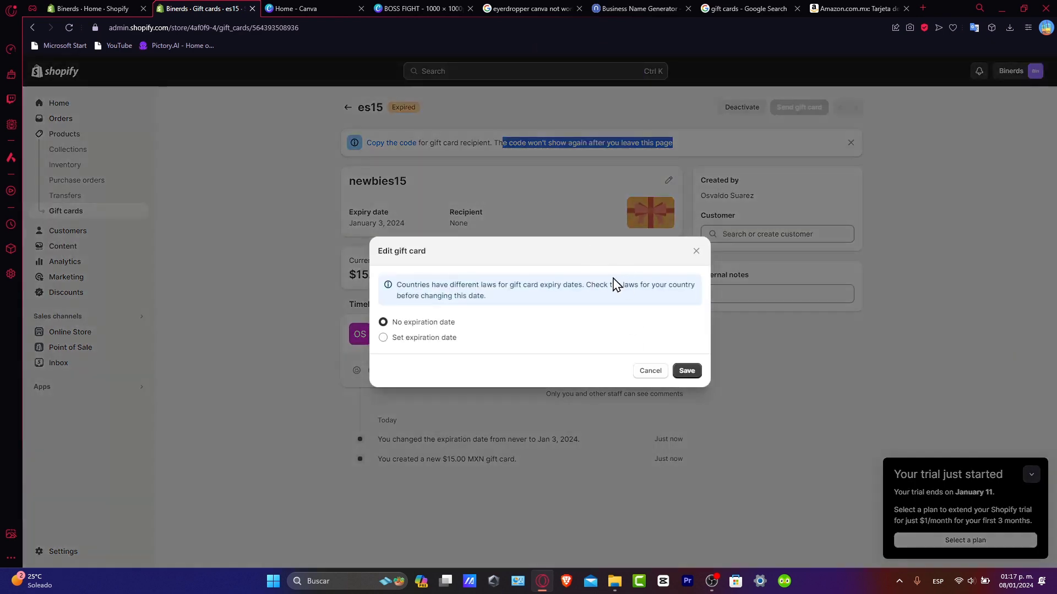
left_click(650, 370)
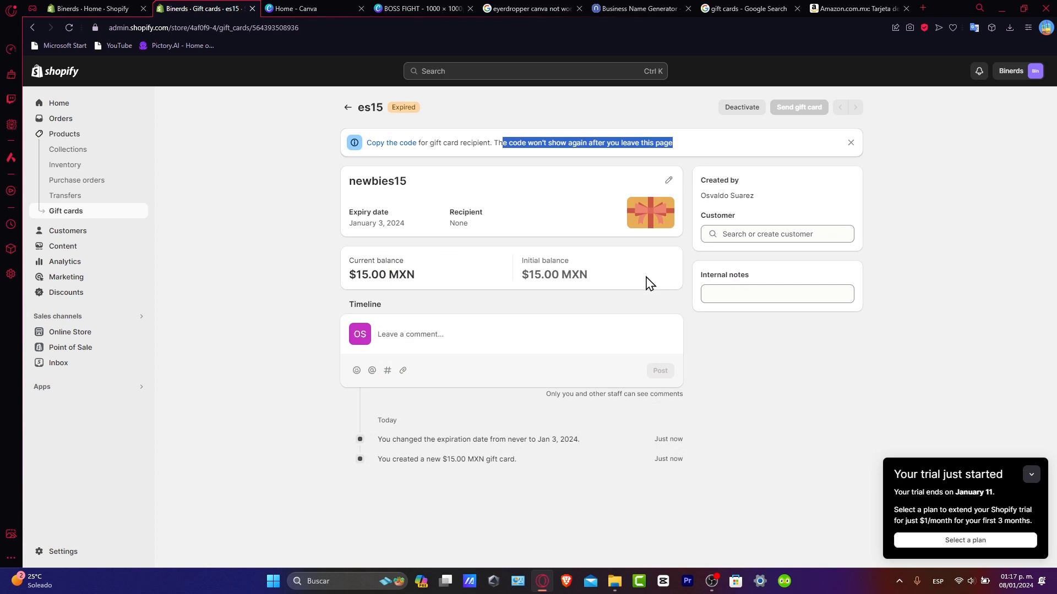
left_click(585, 347)
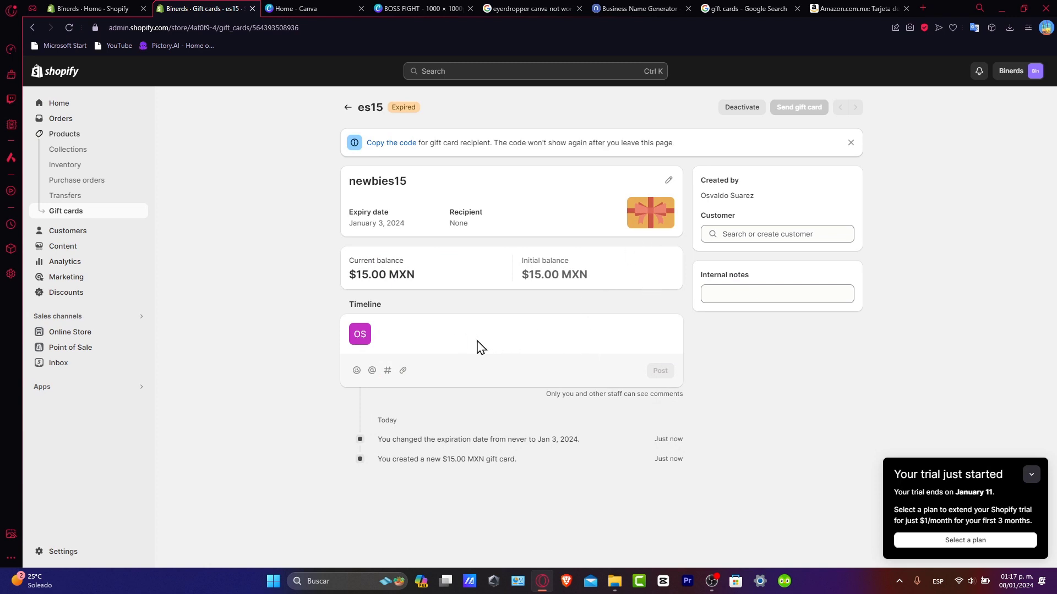
- Search Canva for 'GIFT CARD' and open the Black and Red Modern Gift Voucher Card
left_click(306, 8)
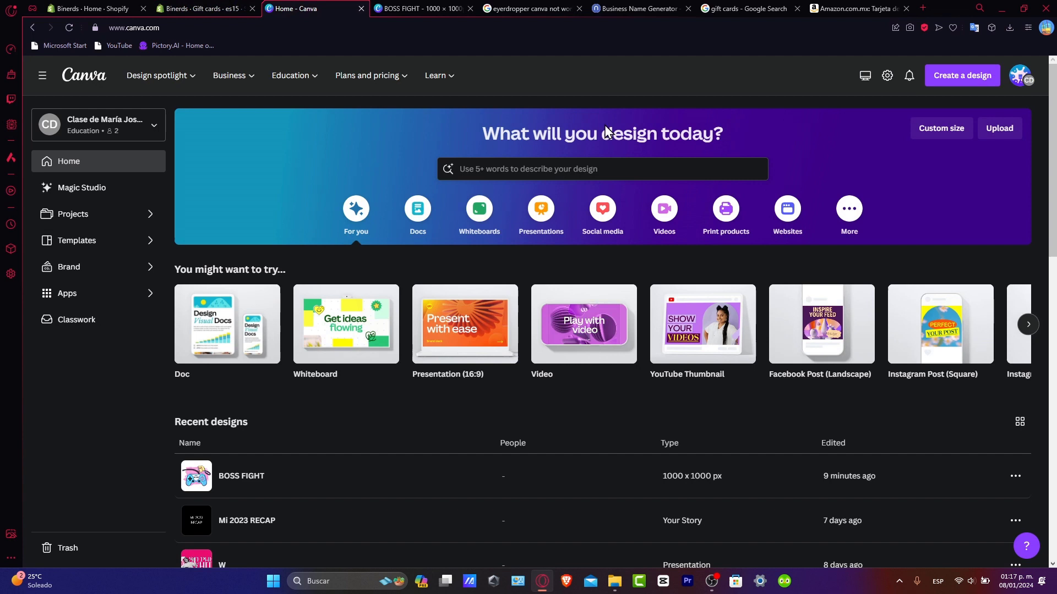
left_click(593, 168)
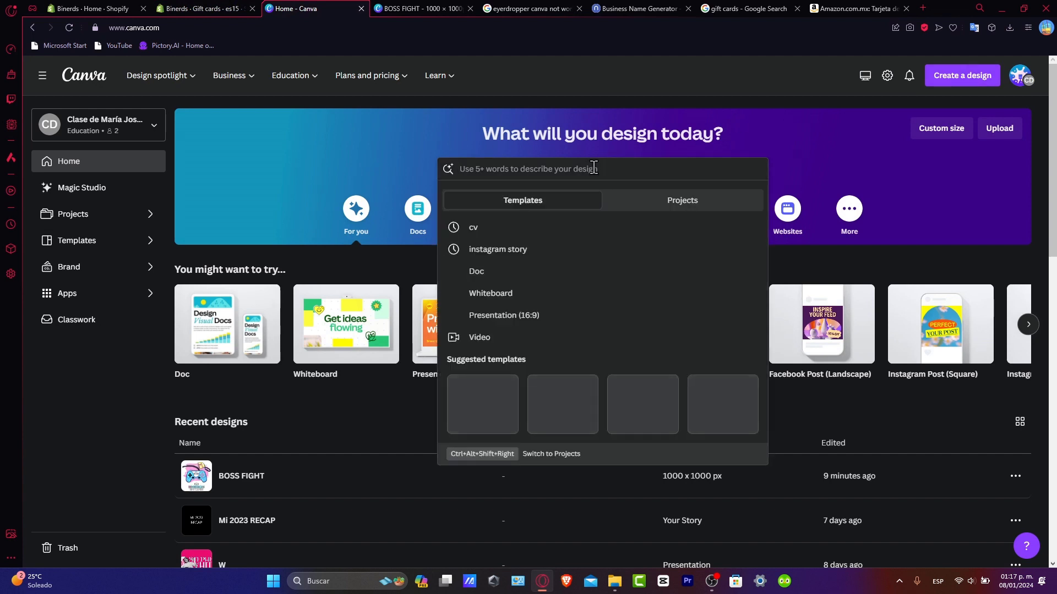
type("GIFT CARD")
key("Return")
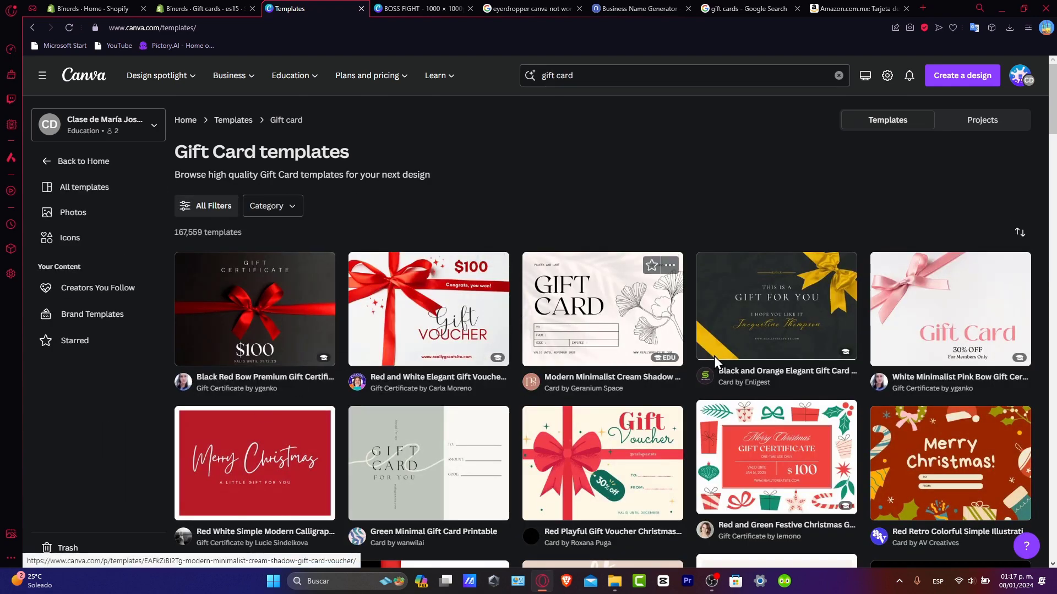
scroll(709, 392, "down", 3)
mouse_move(603, 434)
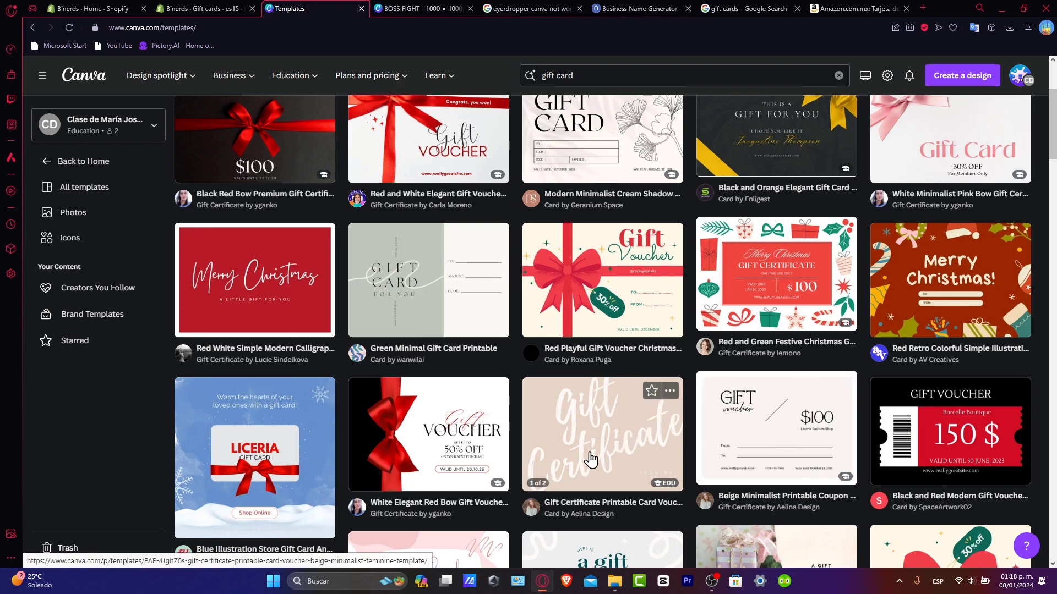
scroll(624, 440, "down", 3)
left_click(946, 267)
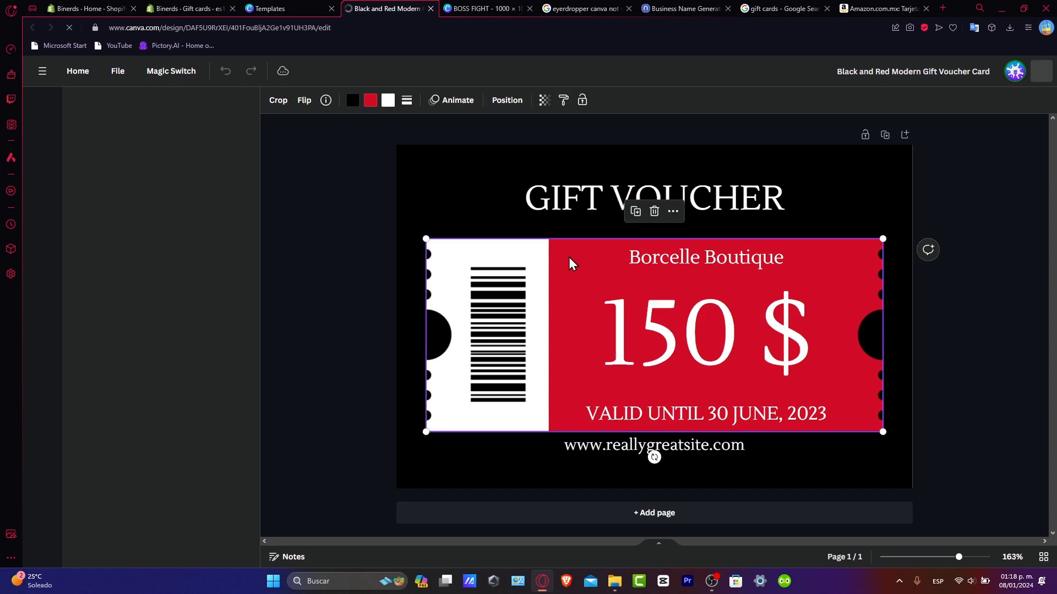
- Recolour the voucher's red to light purple #E693FF
left_click(420, 100)
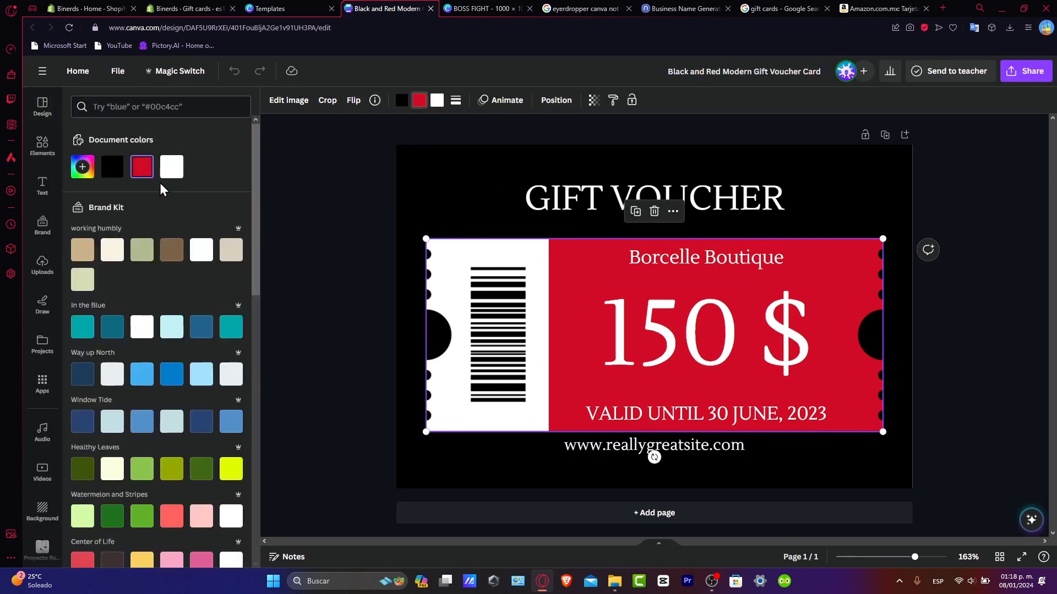
left_click(142, 167)
left_click_drag(210, 264, 145, 179)
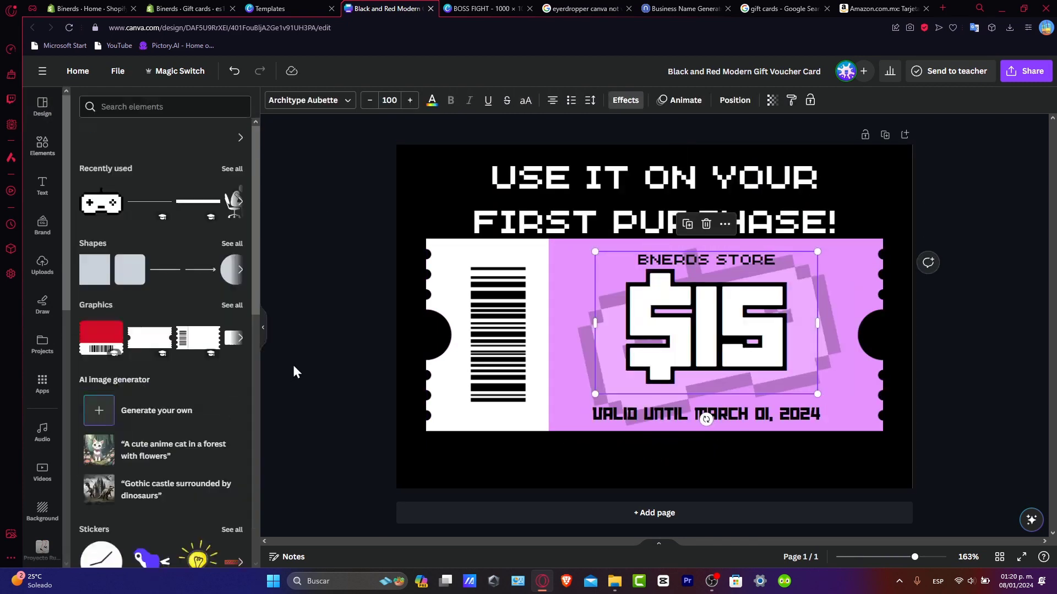
- Select all the voucher ticket pieces and shift them slightly lower
left_click(293, 372)
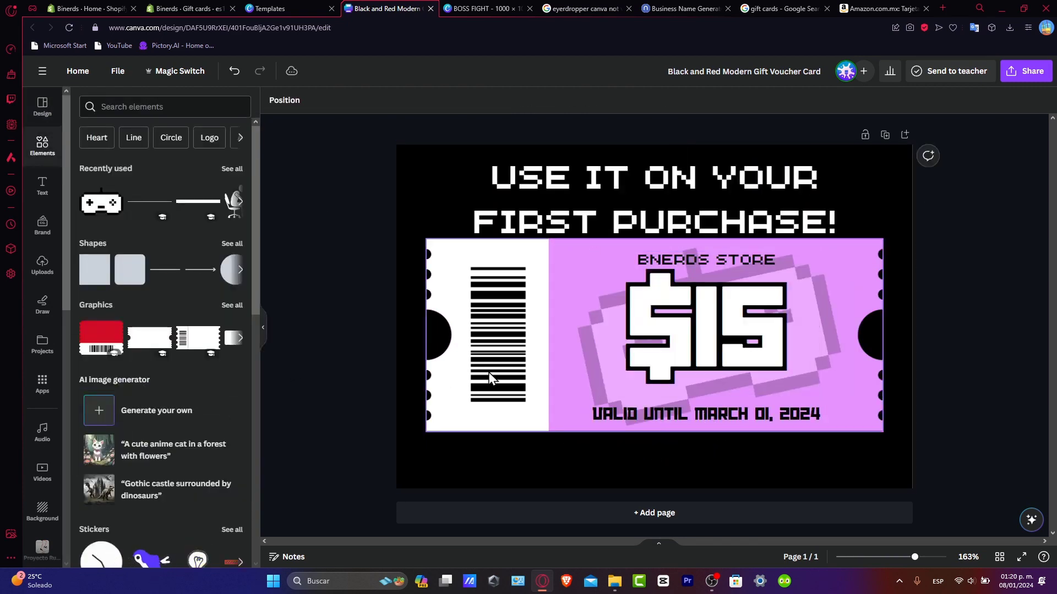
mouse_move(988, 444)
left_mouse_down()
mouse_move(448, 363)
mouse_move(294, 254)
left_mouse_up()
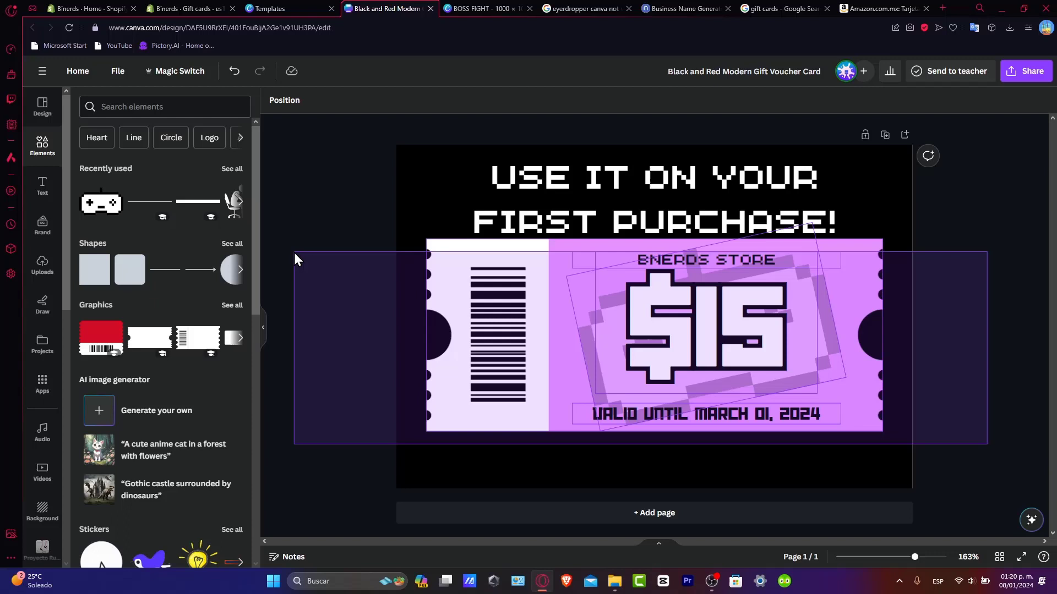
mouse_move(688, 322)
left_mouse_down()
mouse_move(692, 341)
mouse_move(690, 332)
left_mouse_up()
left_click(963, 232)
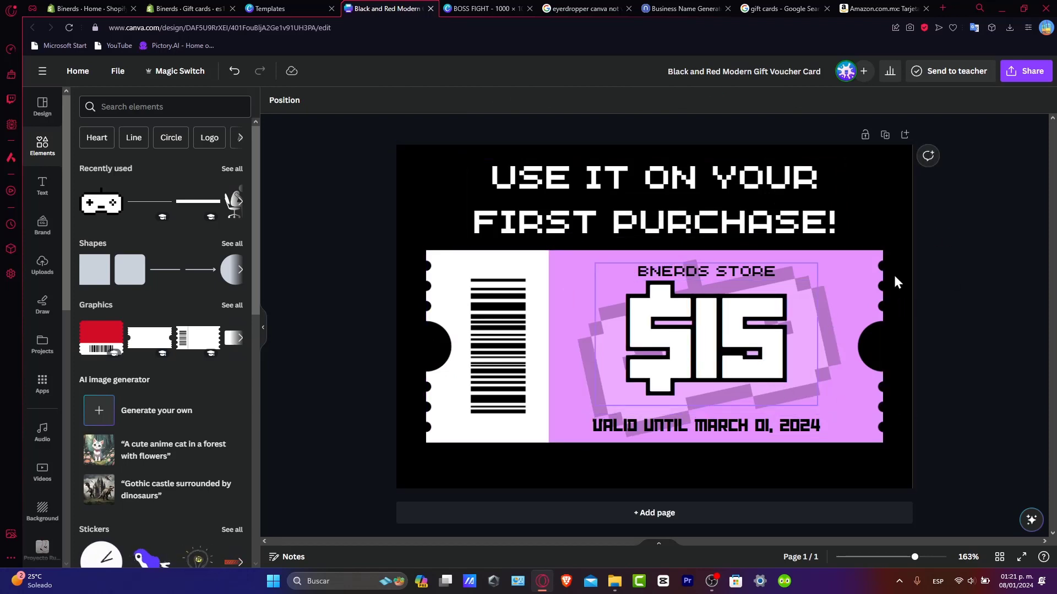
- Download the voucher design as a PNG
left_click(1025, 71)
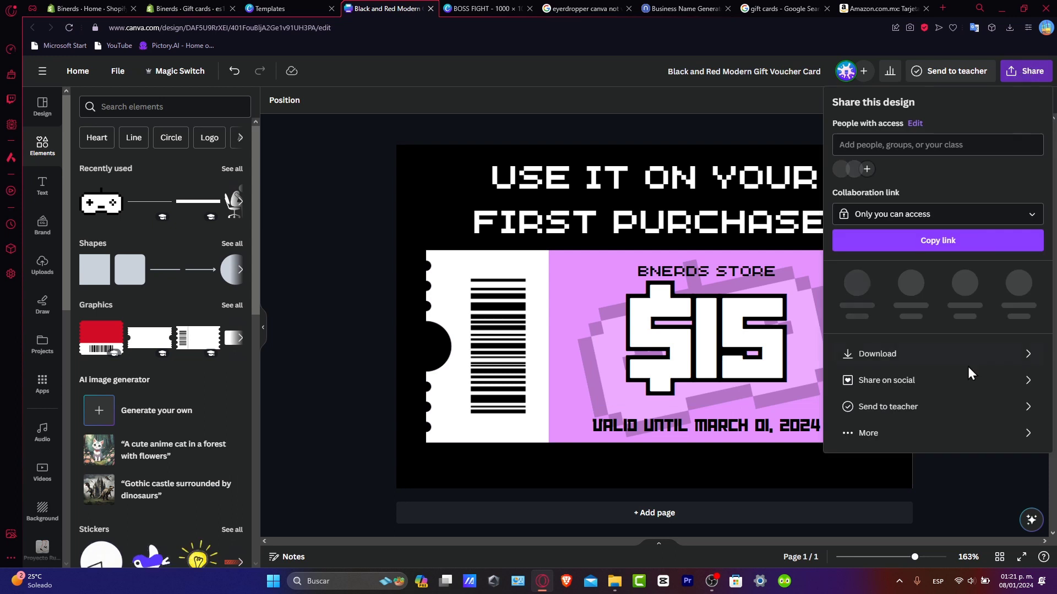
left_click(920, 356)
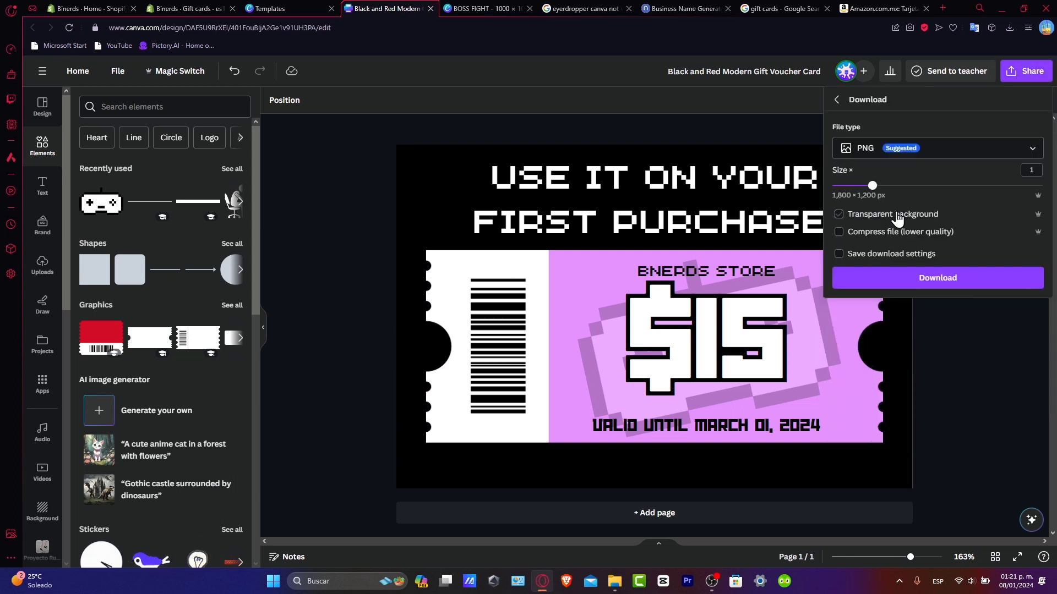
left_click(909, 277)
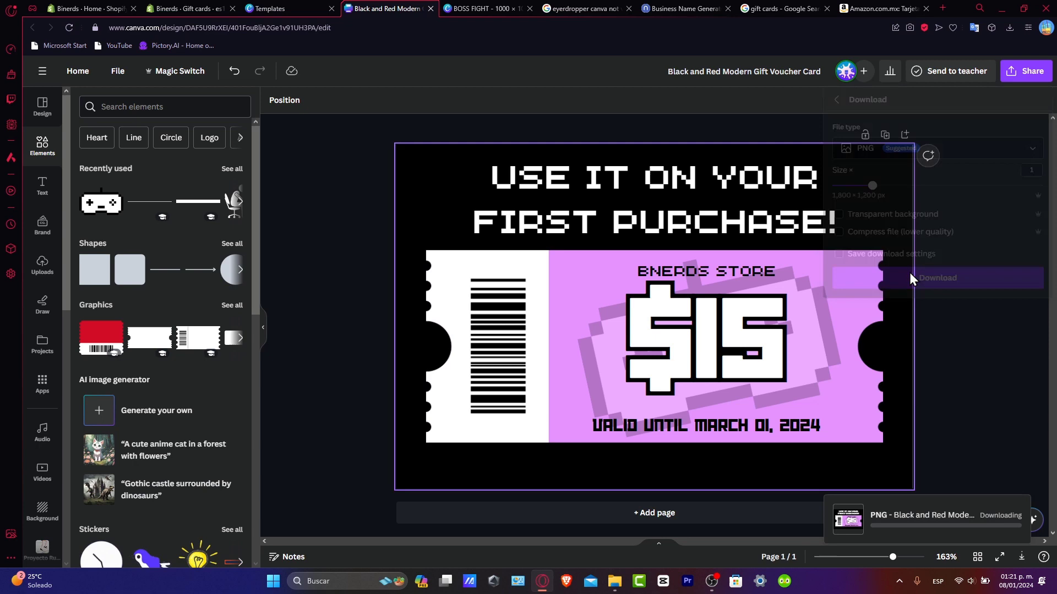
- Back in Shopify, open the Dawn theme in the theme customizer
left_click(199, 8)
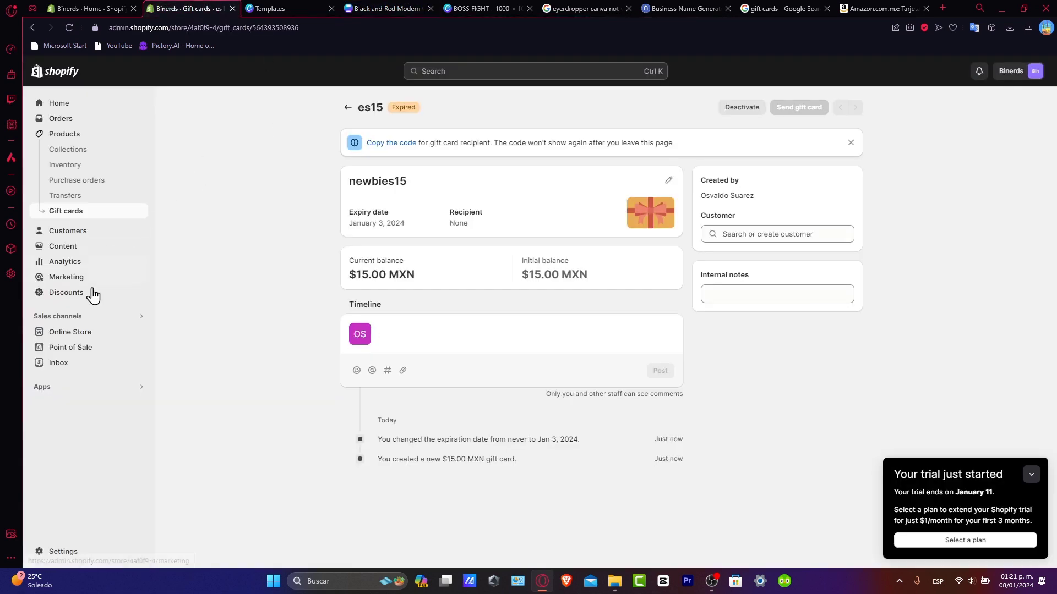
left_click(86, 336)
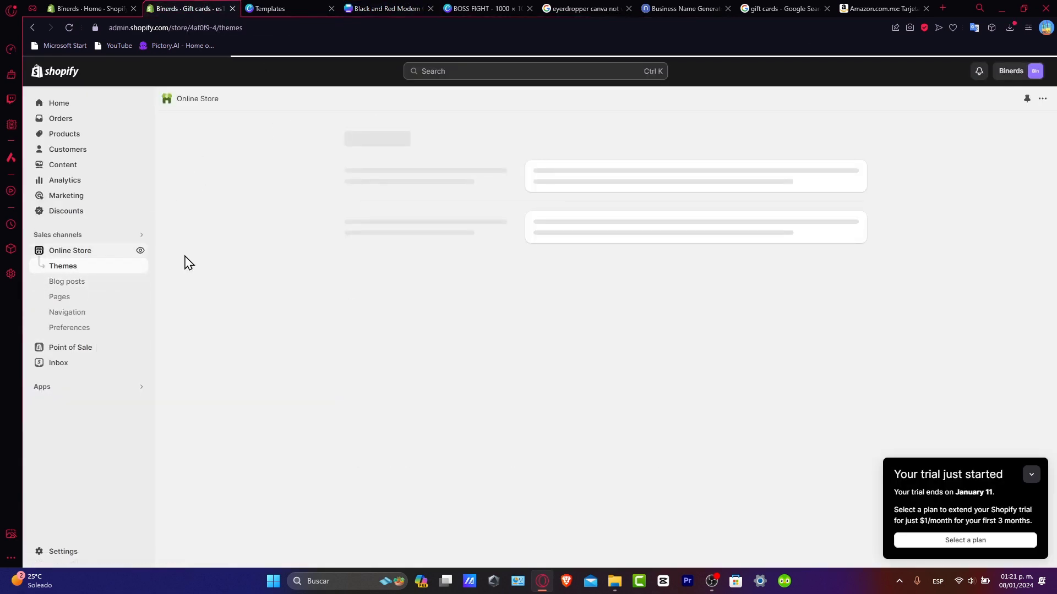
left_click(1031, 474)
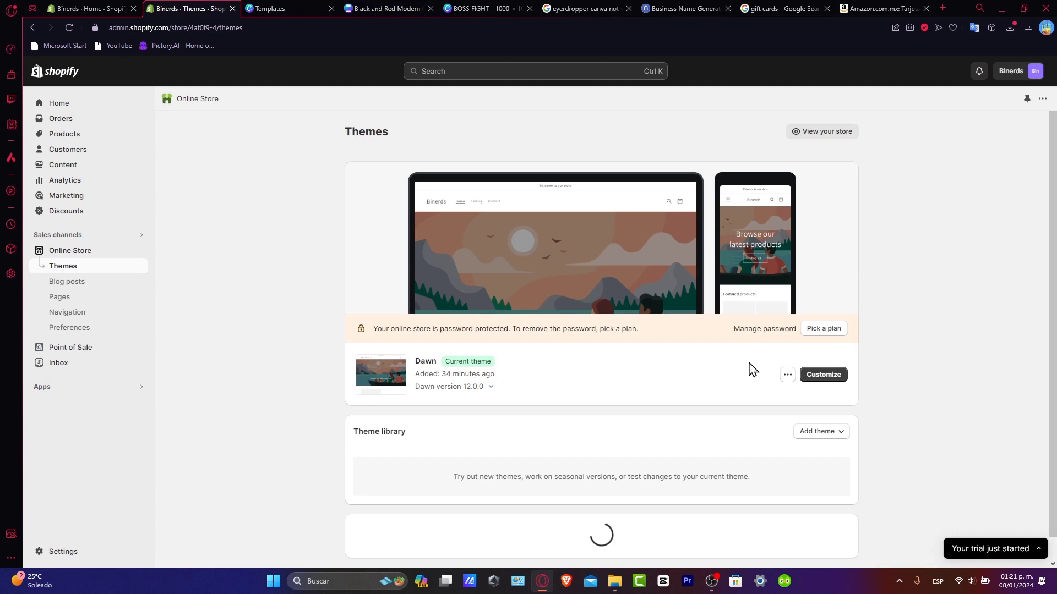
left_click(828, 375)
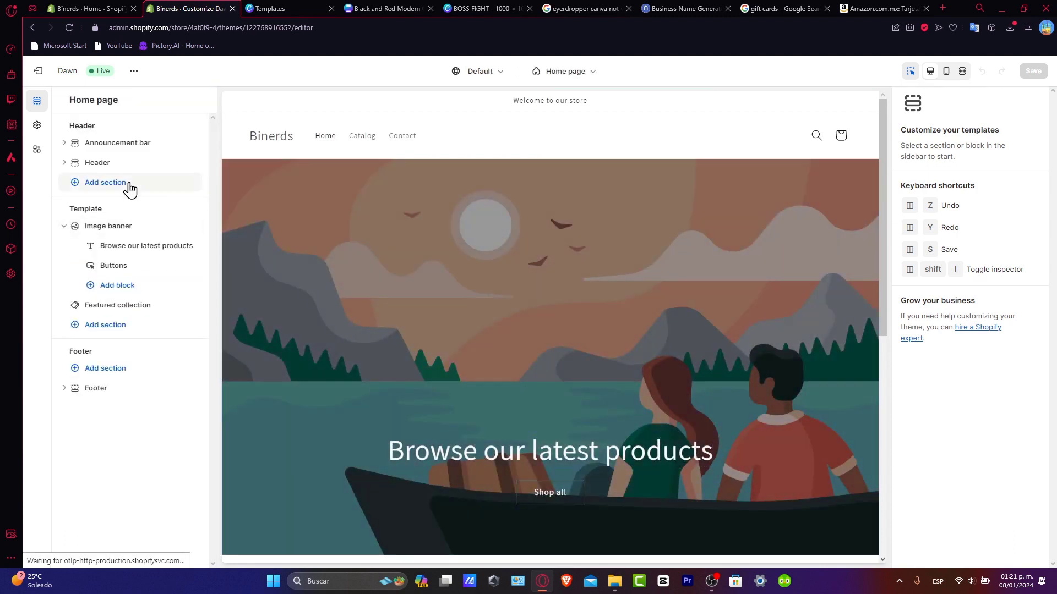
- Add an Image banner section to the home page template
left_click(130, 190)
mouse_move(264, 242)
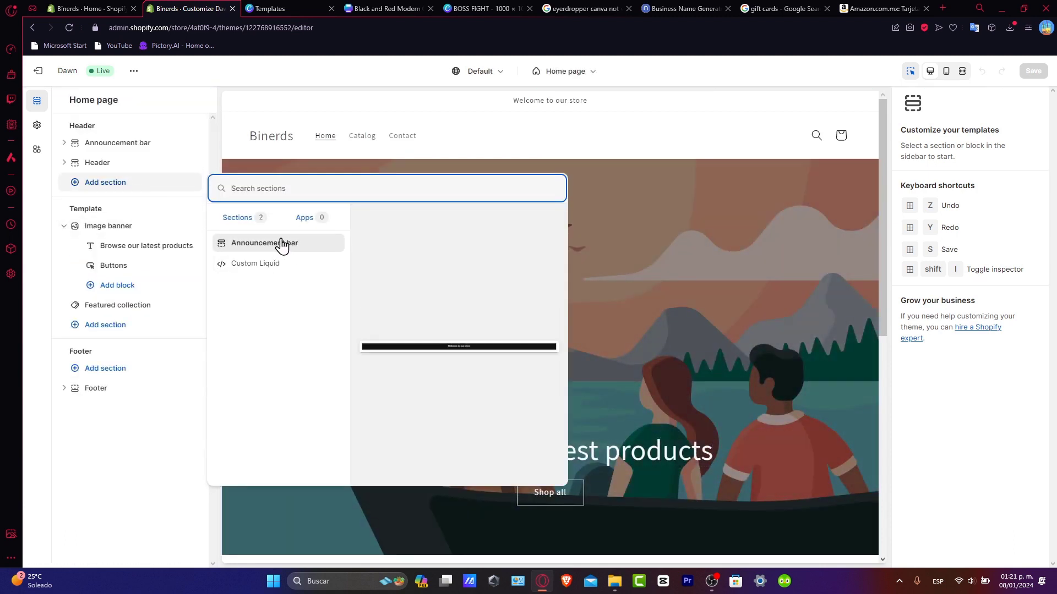
left_click(110, 228)
left_click(128, 286)
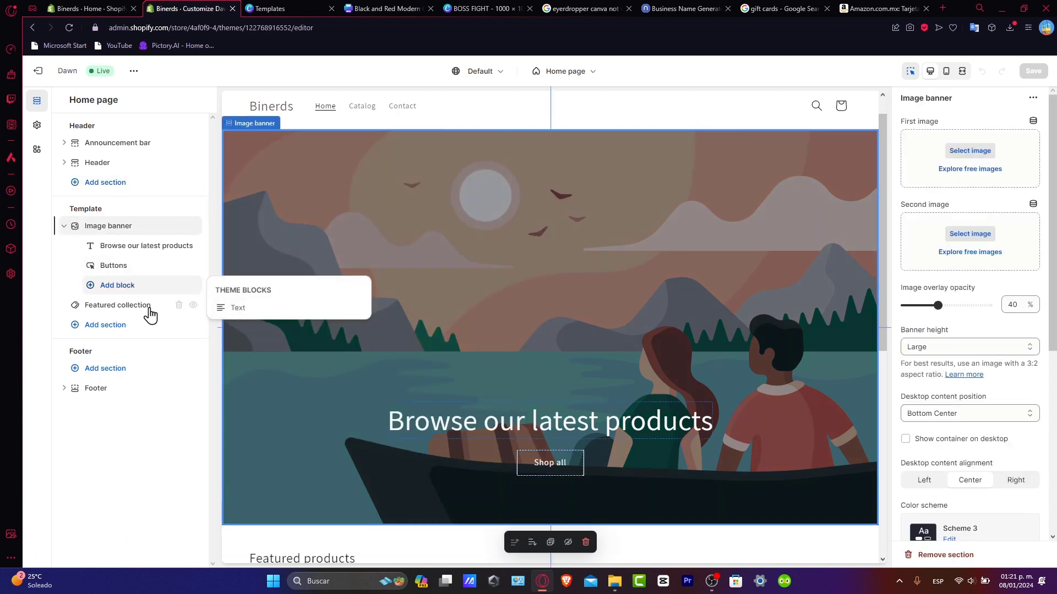
left_click(99, 326)
mouse_move(254, 423)
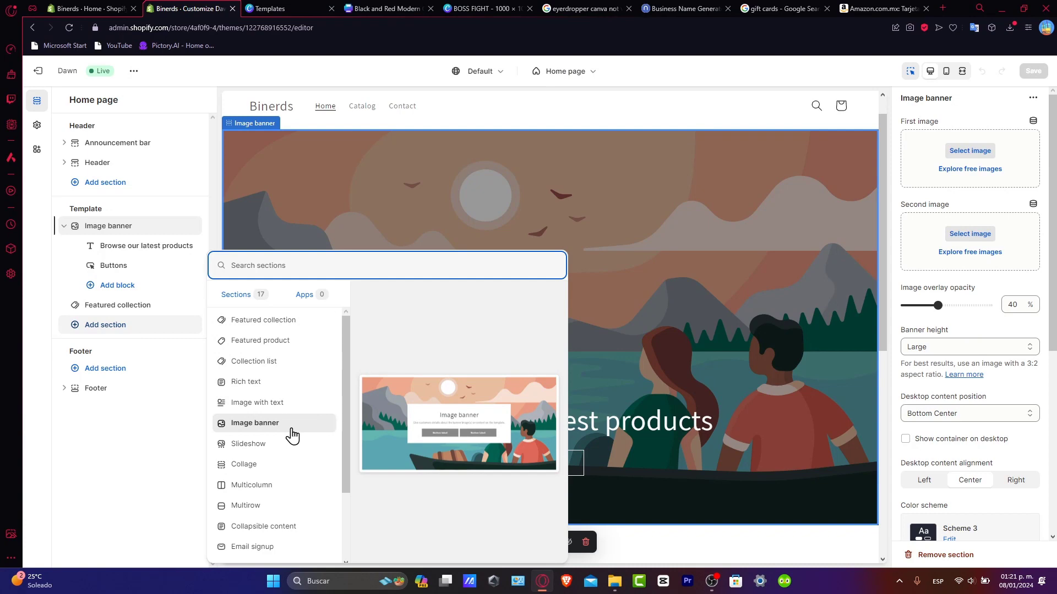
left_click(292, 432)
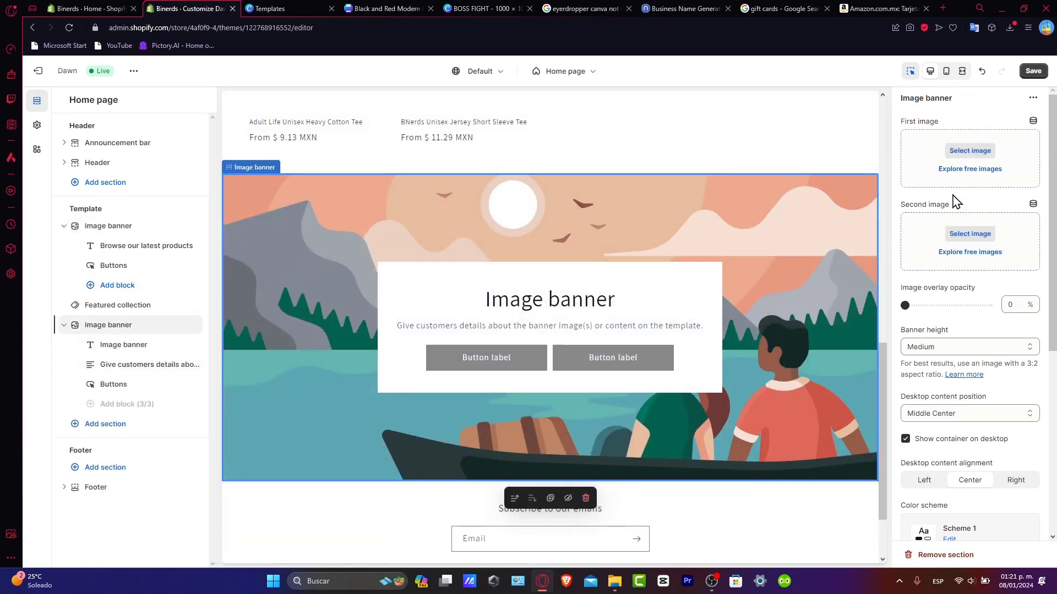
- Upload the purple $15 voucher PNG and use it as the new banner's image
left_click(968, 157)
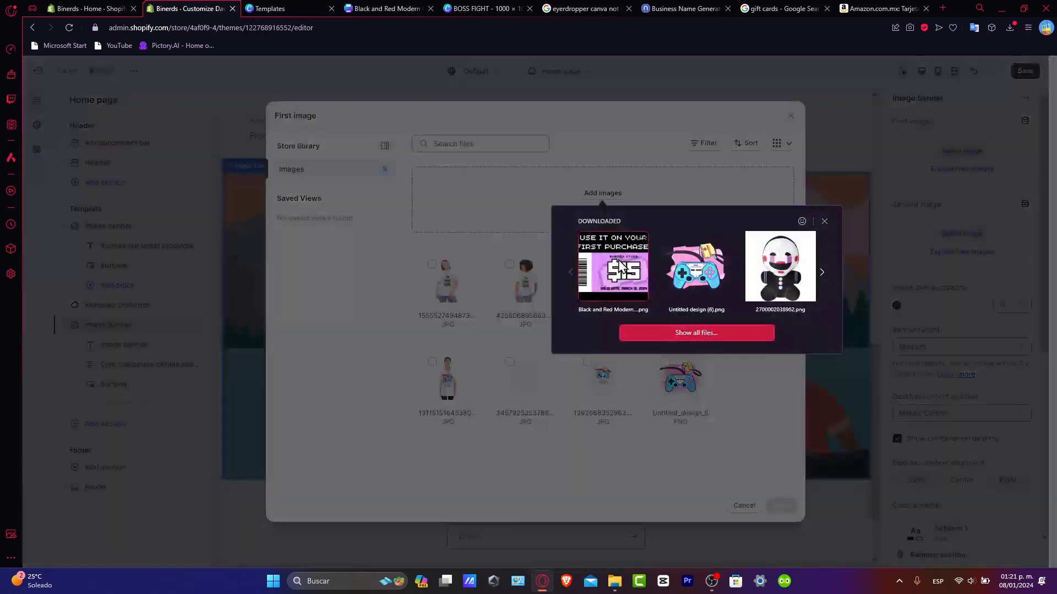
left_click_drag(603, 272, 736, 427)
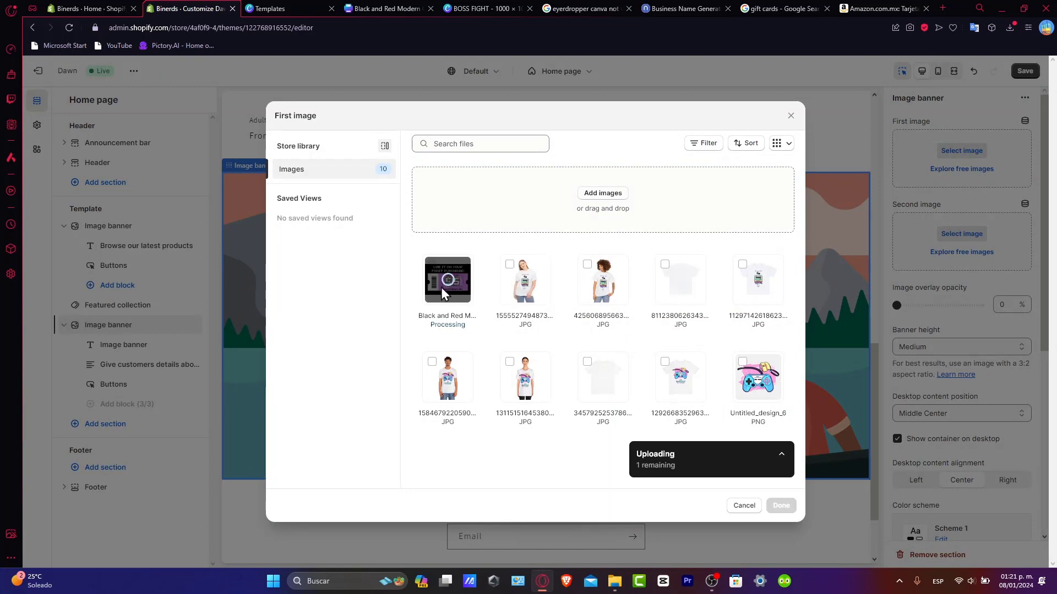
left_click(780, 505)
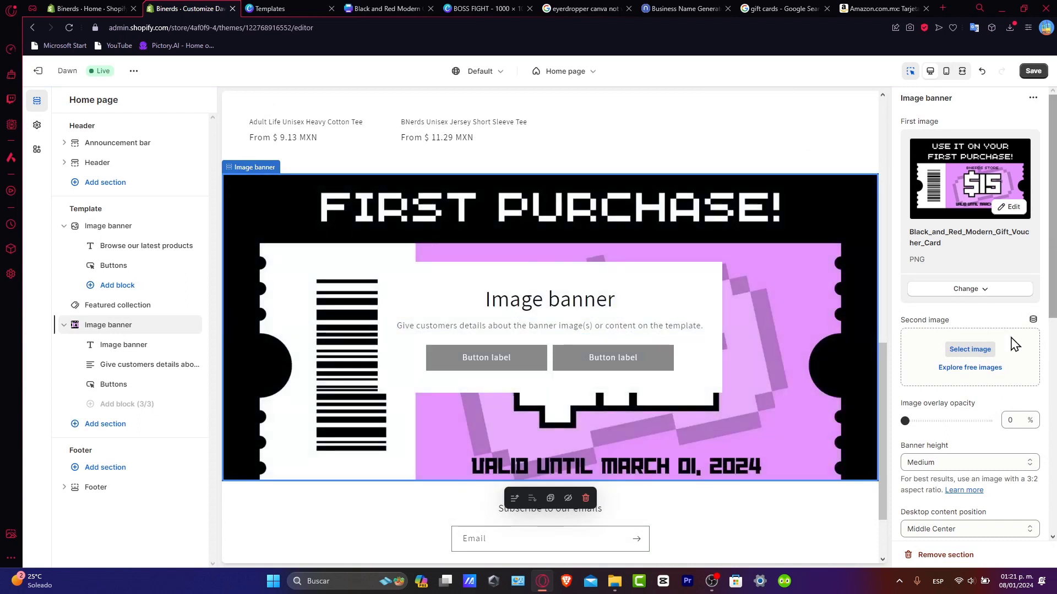
- Delete the Image banner's heading text
scroll(991, 418, "down", 1)
scroll(993, 424, "down", 2)
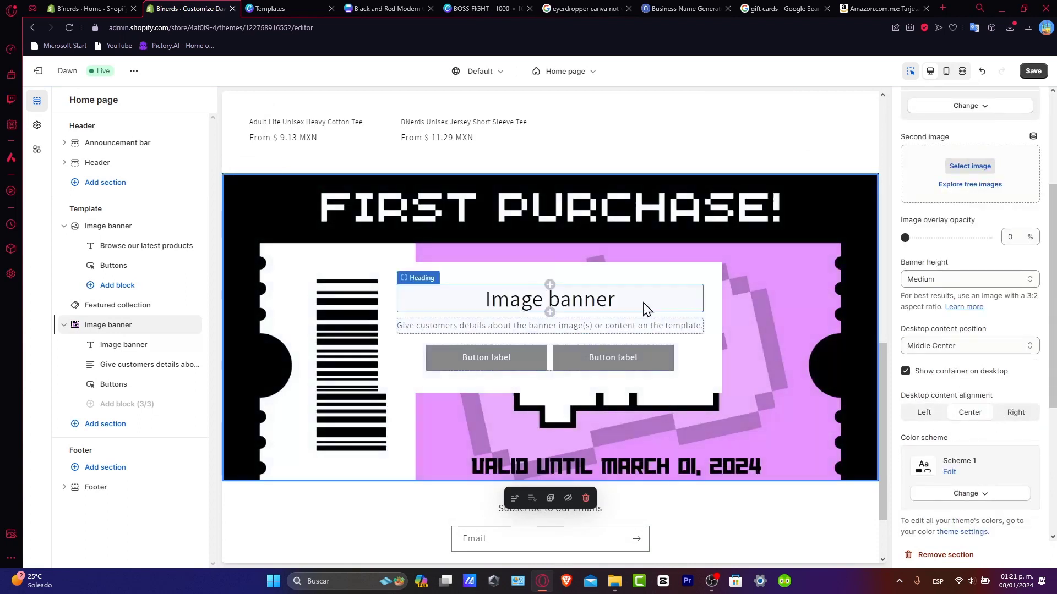
left_click(551, 296)
triple_click(927, 165)
key("BackSpace")
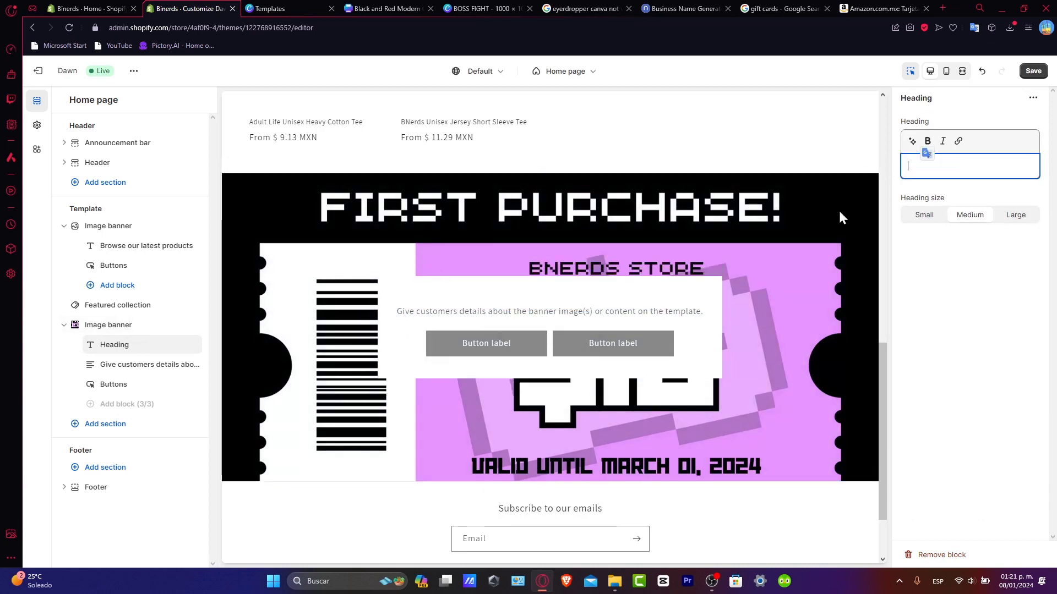
- Move the voucher Image banner to the top of the home page template
left_click(838, 208)
scroll(751, 322, "down", 2)
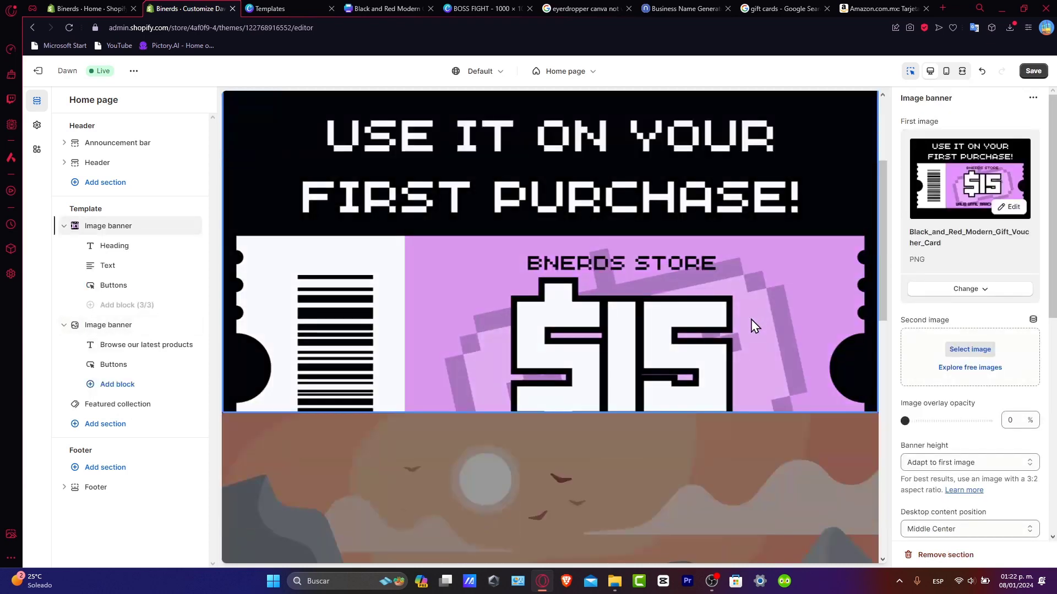
scroll(750, 322, "down", 3)
scroll(732, 324, "up", 4)
scroll(722, 326, "up", 1)
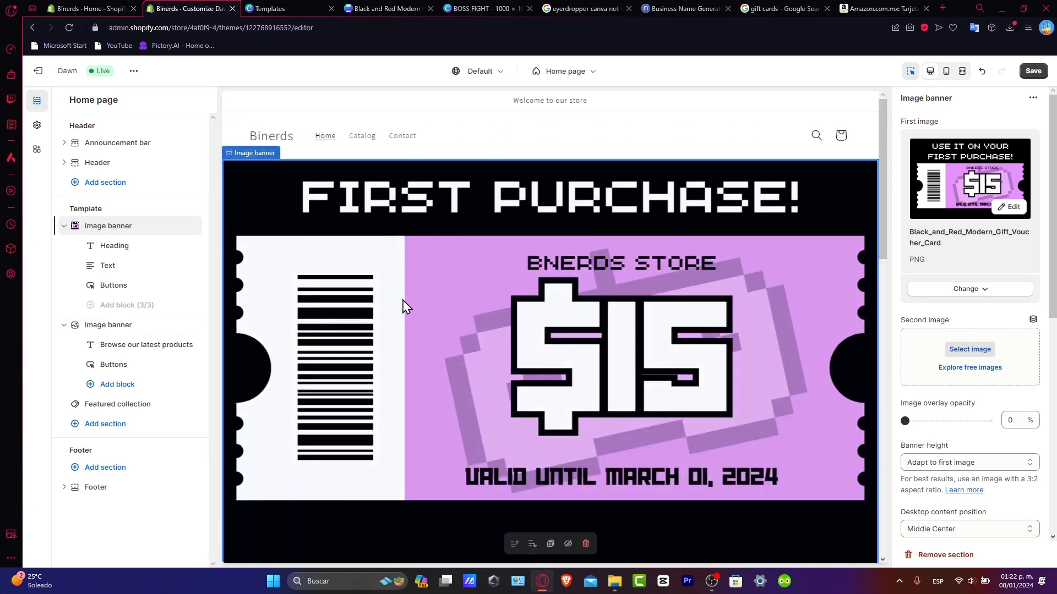
- Save the home page voucher banner changes in the theme editor
left_click(37, 70)
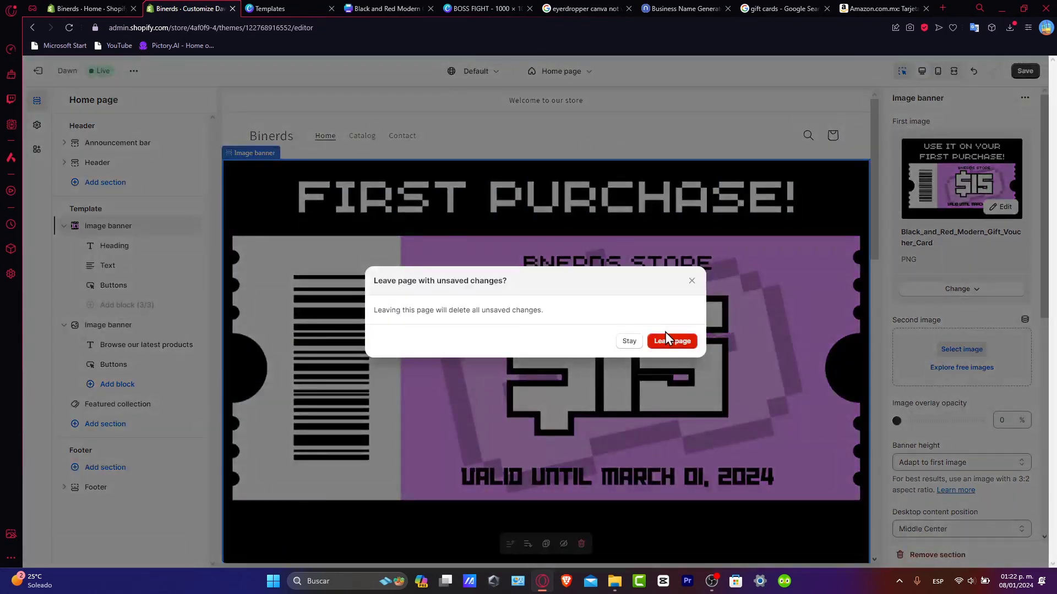
left_click(631, 342)
left_click(1027, 76)
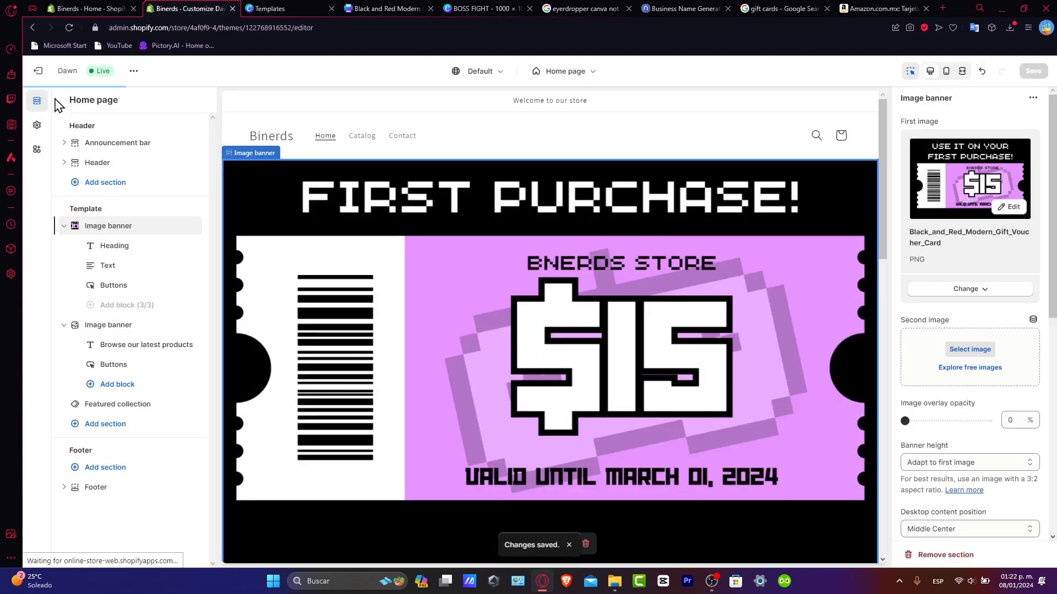
- Exit the theme editor and go to Products > Gift cards
left_click(37, 70)
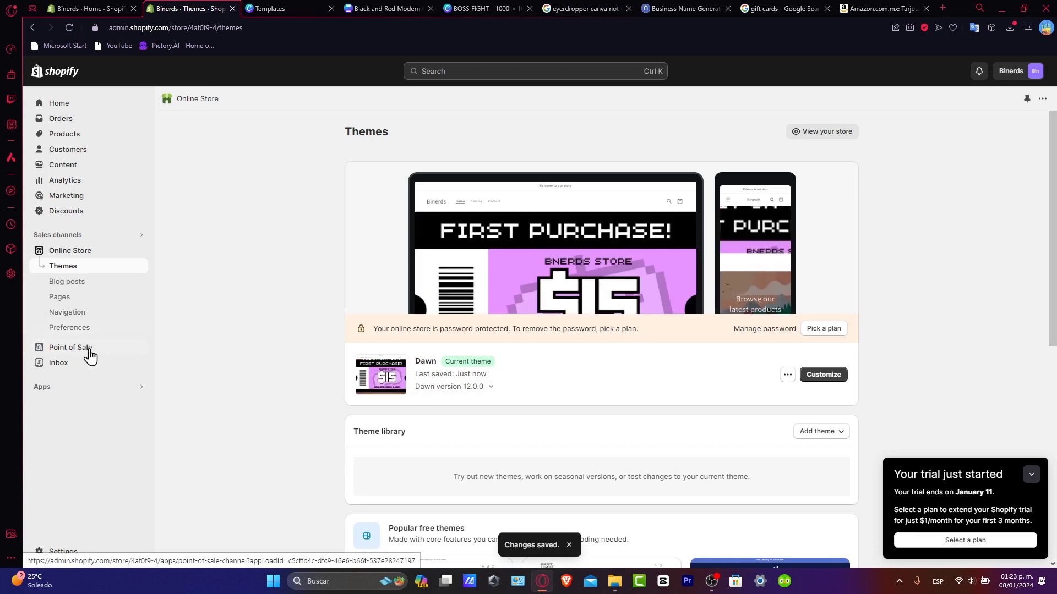
left_click(71, 138)
left_click(72, 215)
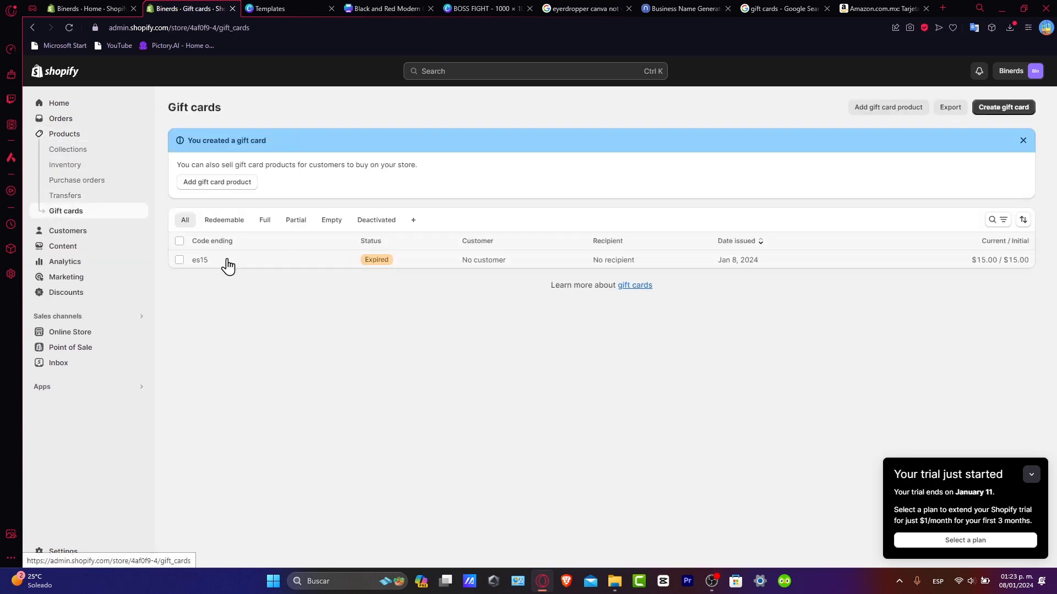
- Open the es15 gift card's details, return to the list, and reopen es15
left_click(283, 263)
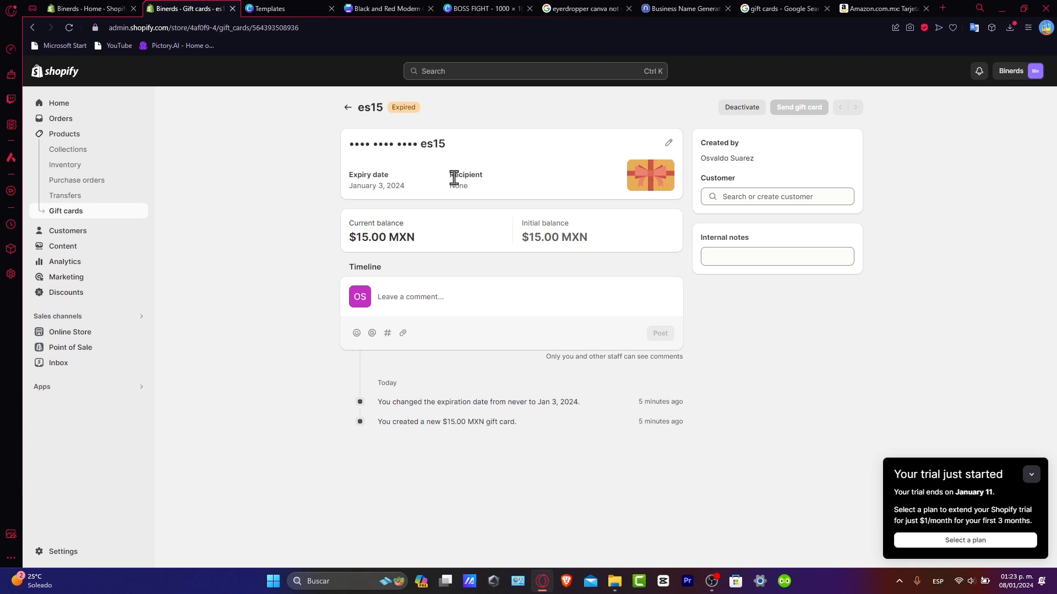
left_click(686, 159)
left_click(347, 108)
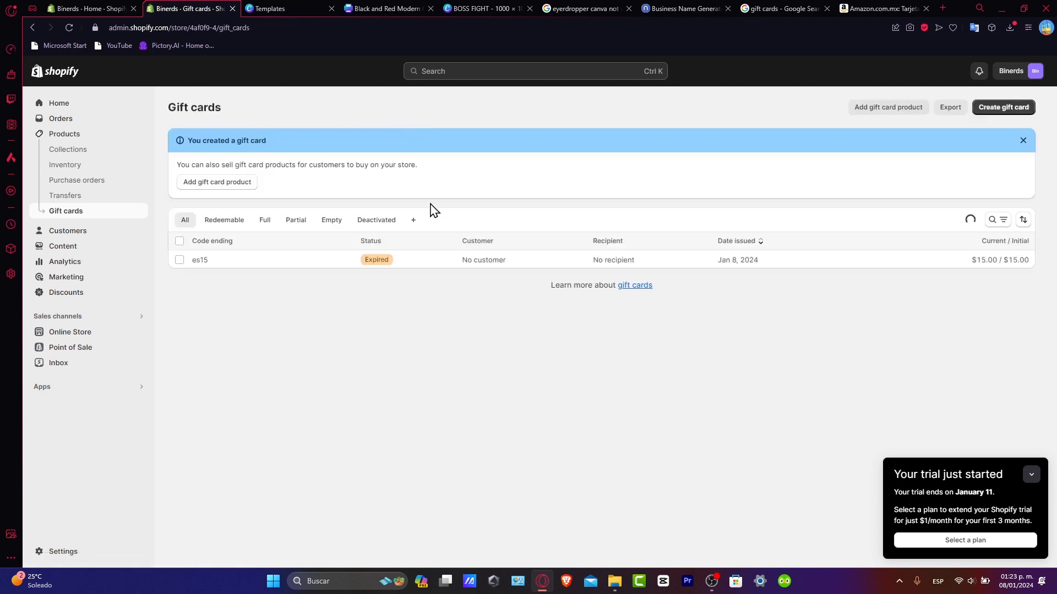
left_click(199, 261)
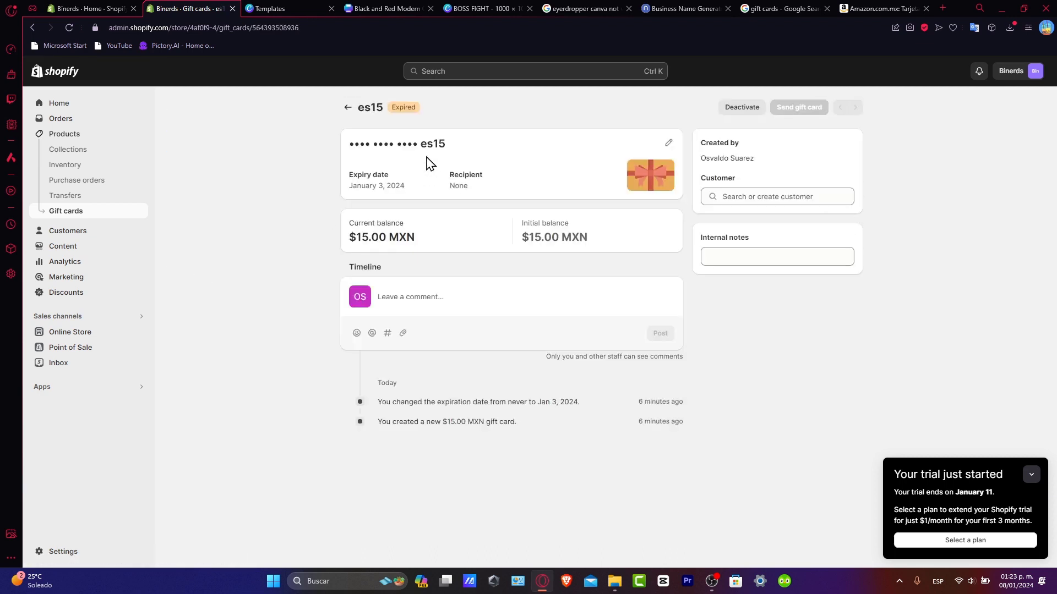
- Open the es15 expiry editor and cancel, keeping the January 3, 2024 expiry
left_click(668, 143)
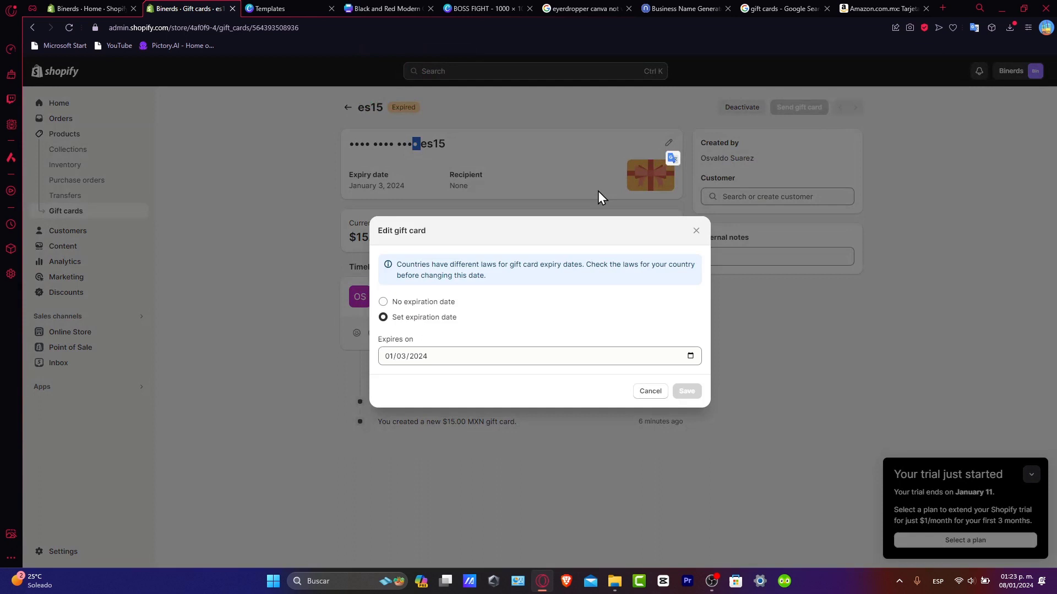
left_click(652, 394)
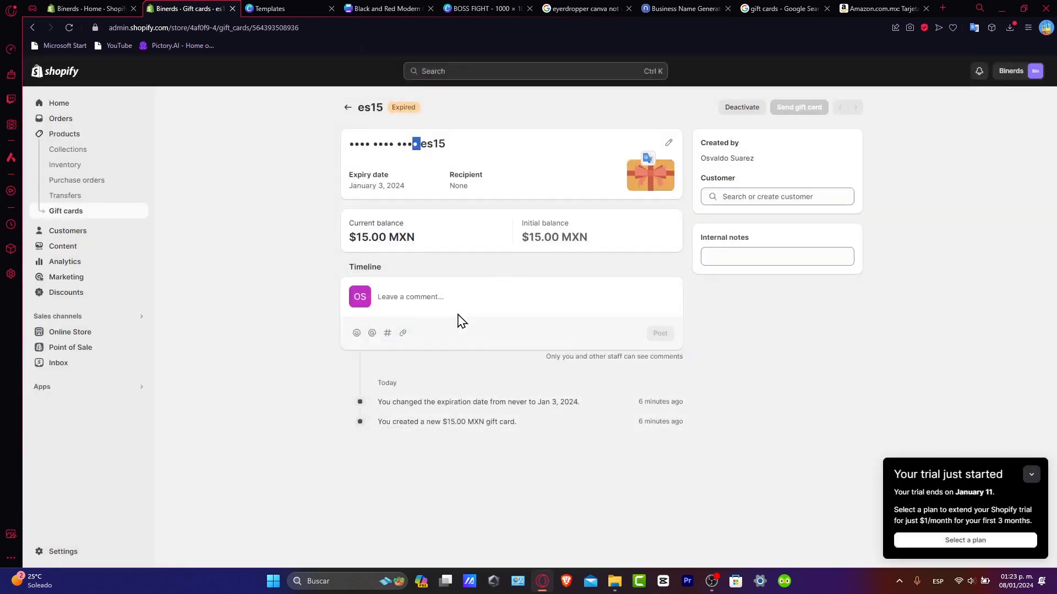